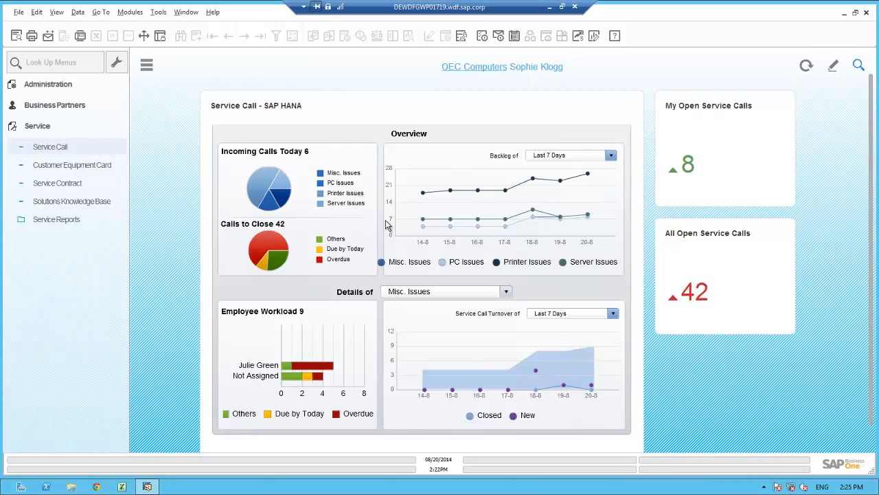
# Start a new service call for Paso Enterprises, with a subject saying the contact would like to purchase additional memory for the S10000 Server.
pyautogui.click(65, 147)
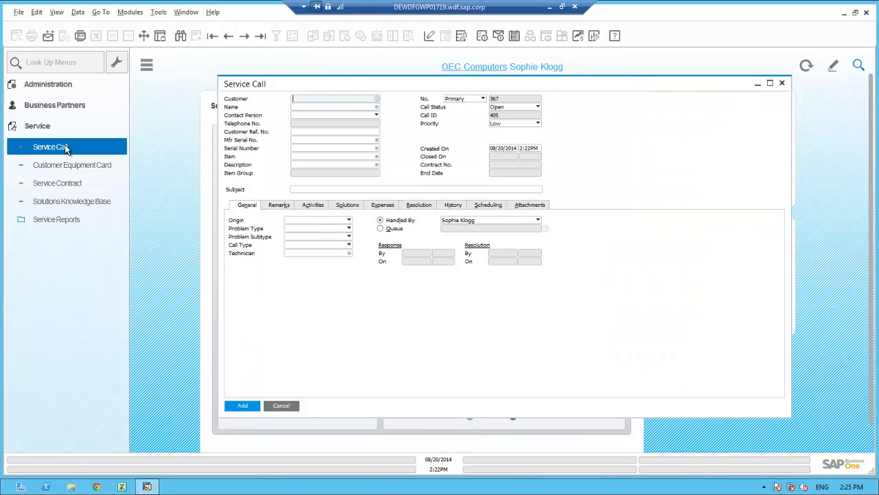
pyautogui.click(329, 106)
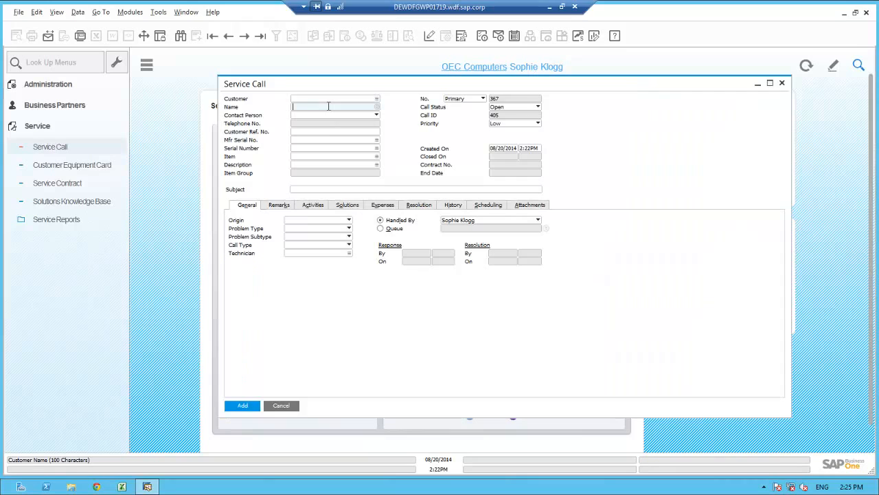
pyautogui.write('Pasc')
pyautogui.press('Tab')
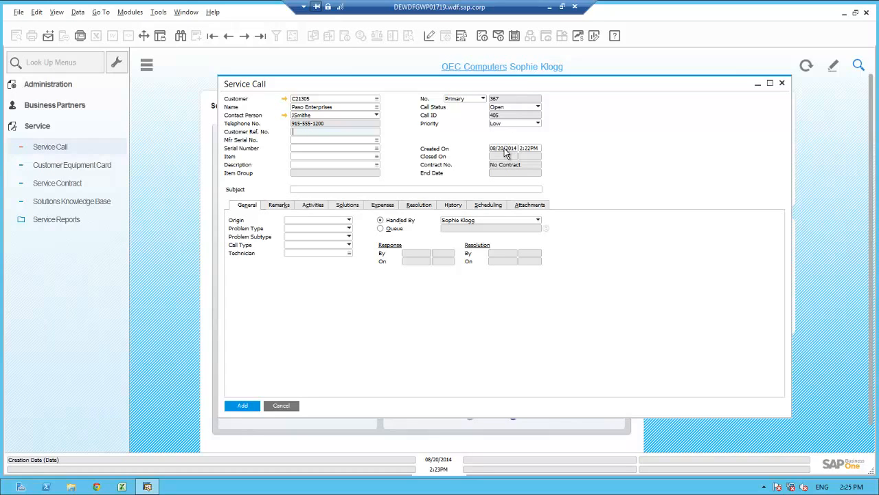
pyautogui.click(308, 189)
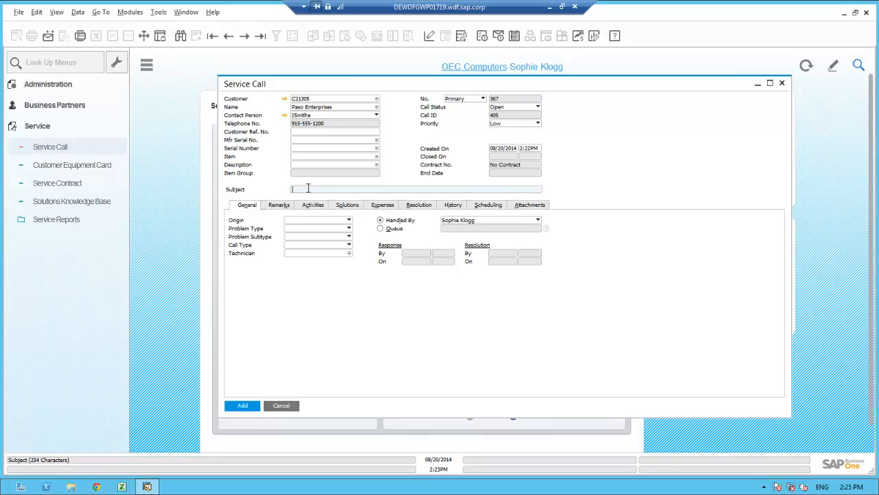
pyautogui.write('Janes would like to purchaseaddtional memory for the S10000 Server')
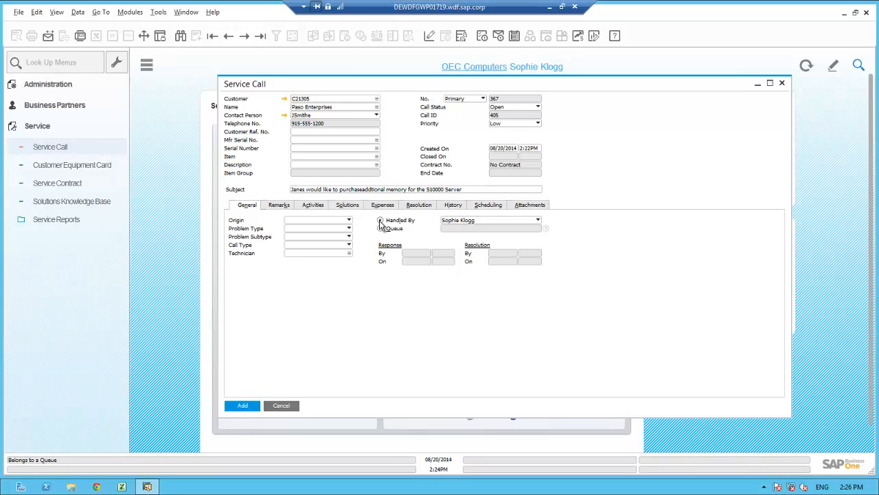
# Set the service call's origin to Telephone No. and its problem type to Question.
pyautogui.click(319, 221)
pyautogui.click(308, 237)
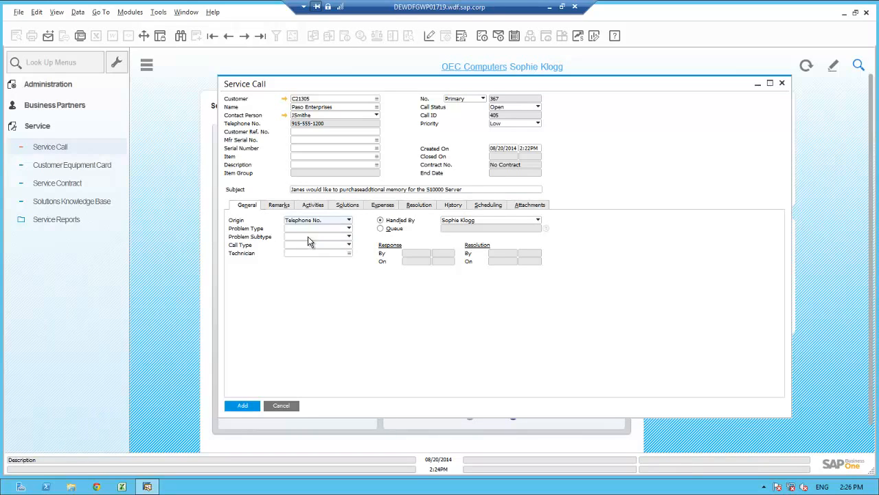
pyautogui.click(311, 228)
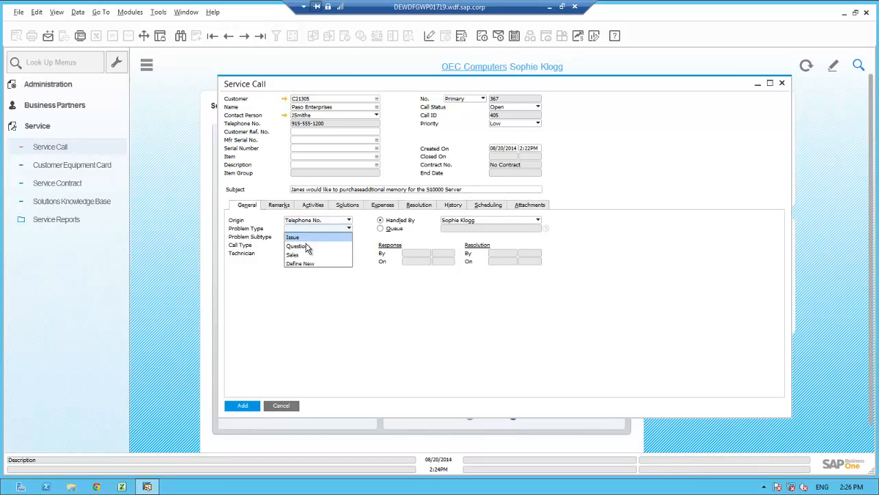
pyautogui.click(306, 247)
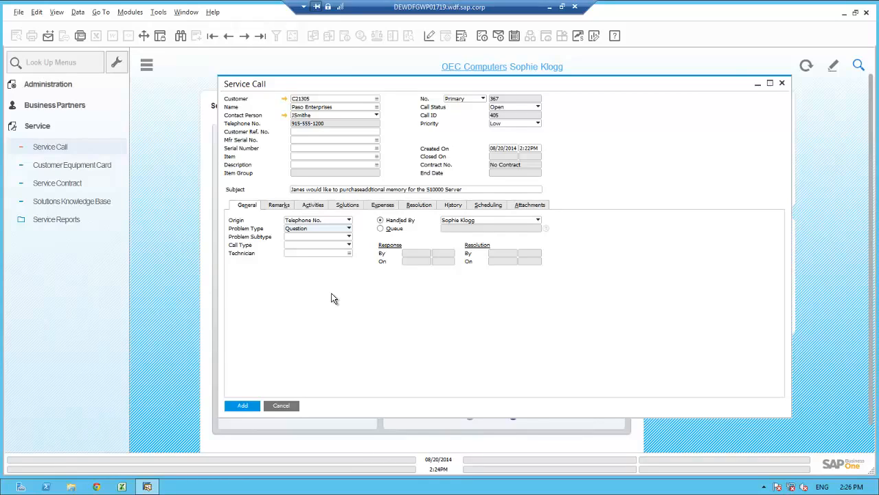
# Enter S10000 as the item on the service call.
pyautogui.click(296, 156)
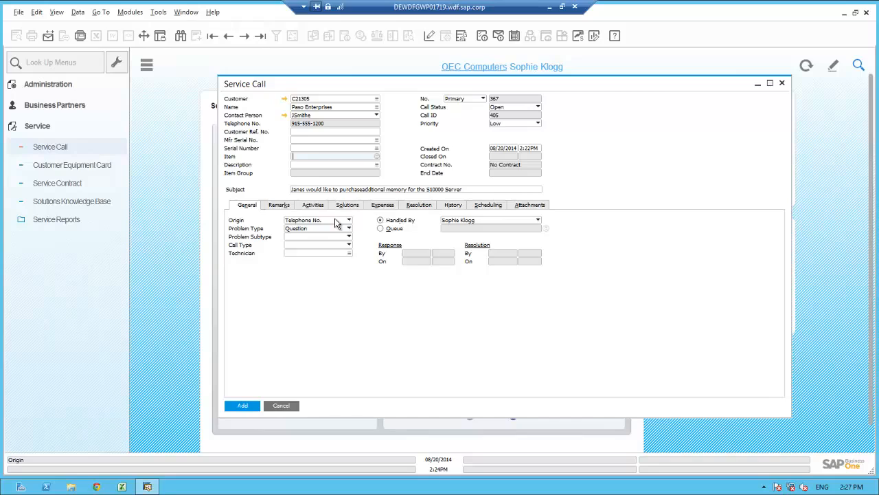
pyautogui.write('S10000')
pyautogui.press('Tab')
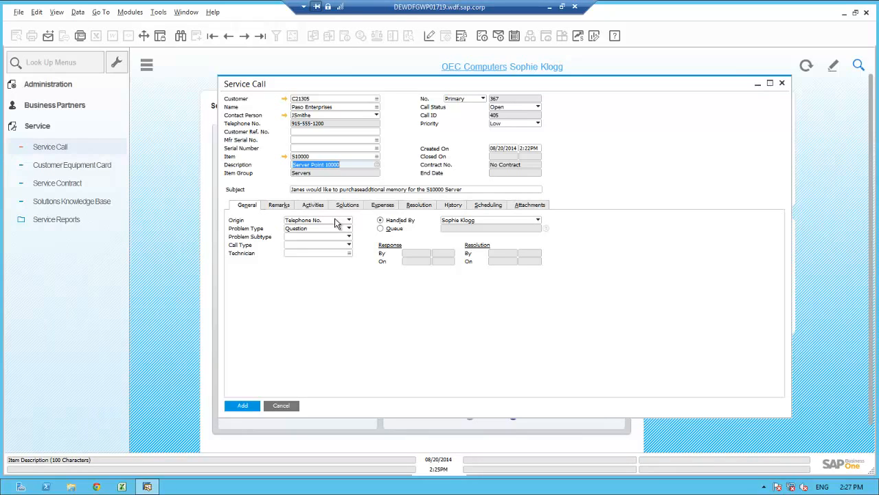
pyautogui.click(309, 141)
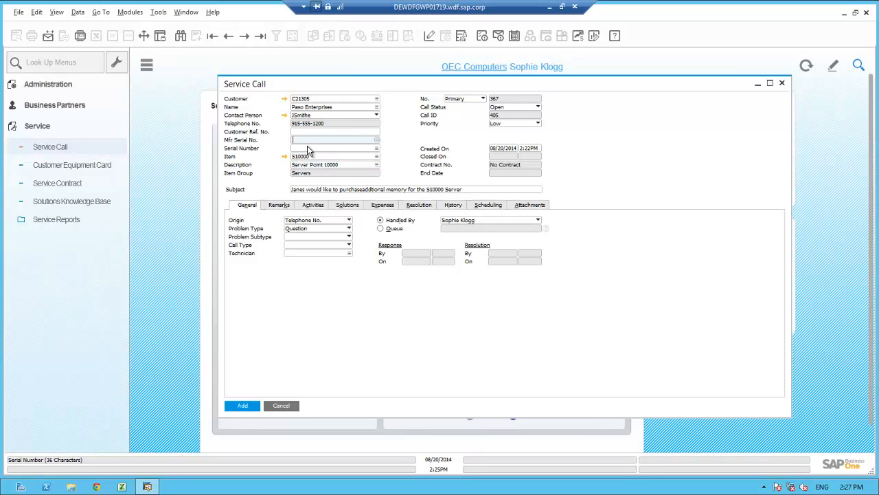
pyautogui.click(309, 148)
pyautogui.press('Tab')
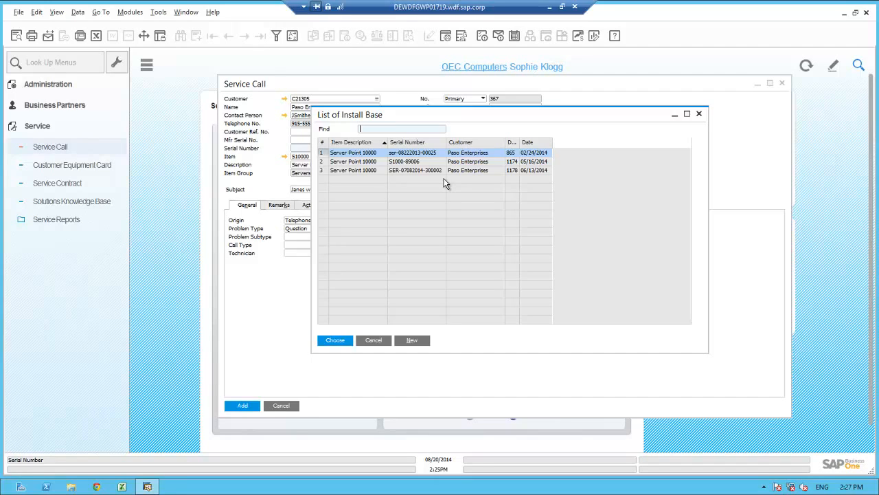
pyautogui.doubleClick(520, 144)
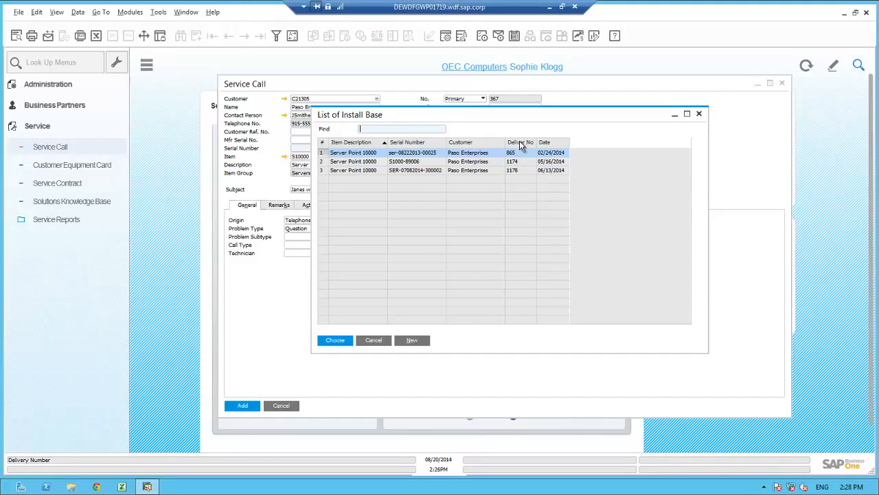
pyautogui.click(367, 171)
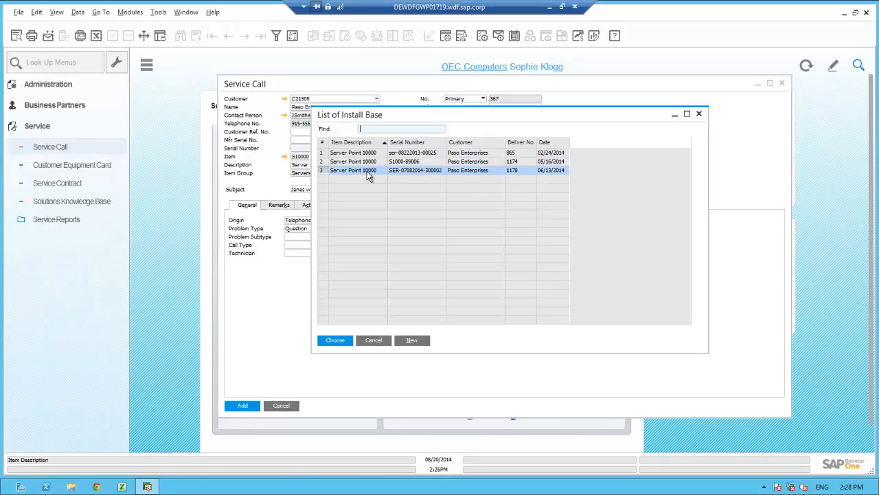
pyautogui.click(859, 66)
pyautogui.write('07')
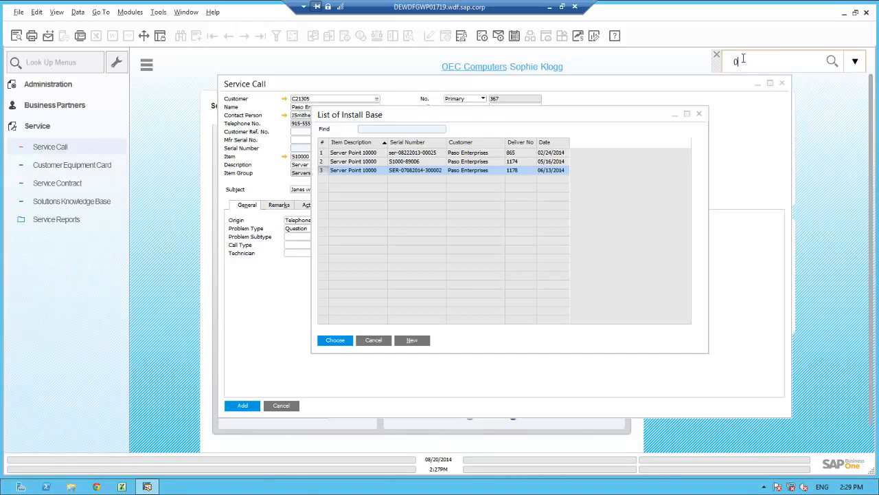
pyautogui.write('082014-300002')
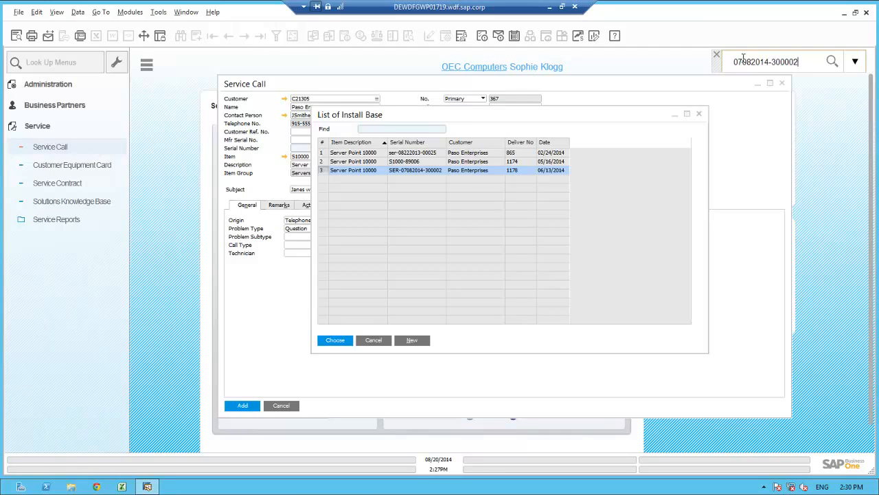
pyautogui.click(832, 62)
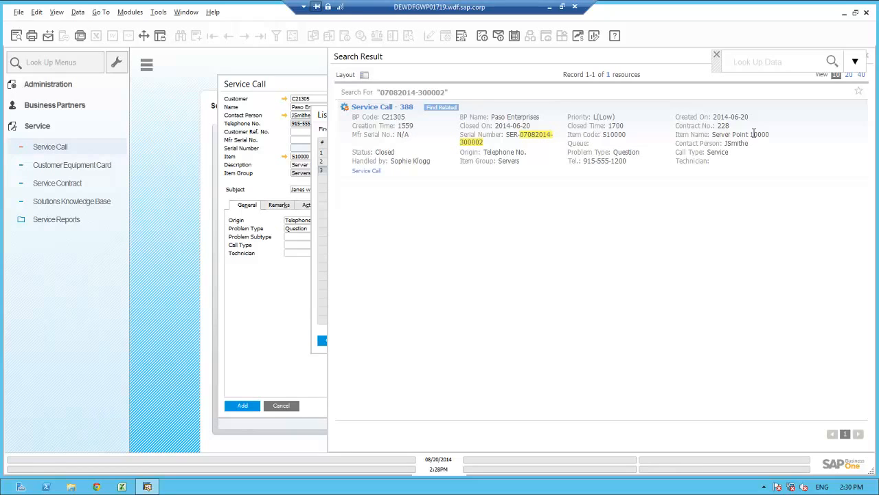
pyautogui.click(382, 109)
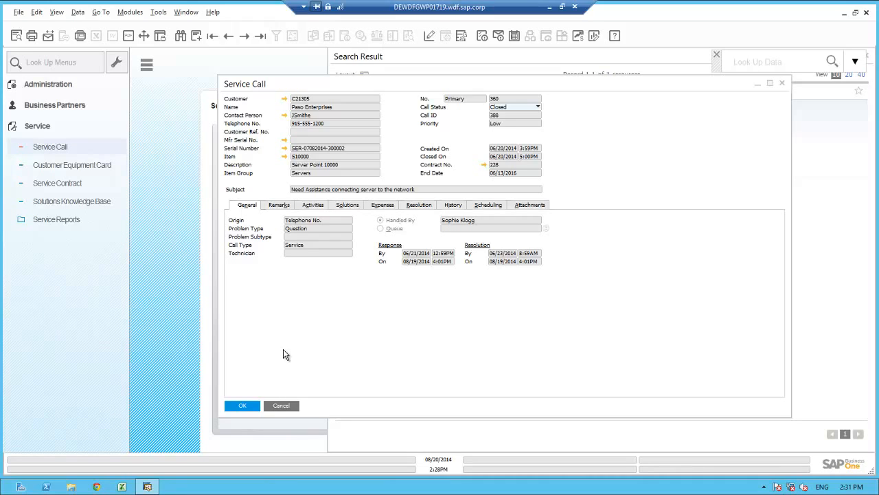
pyautogui.click(278, 408)
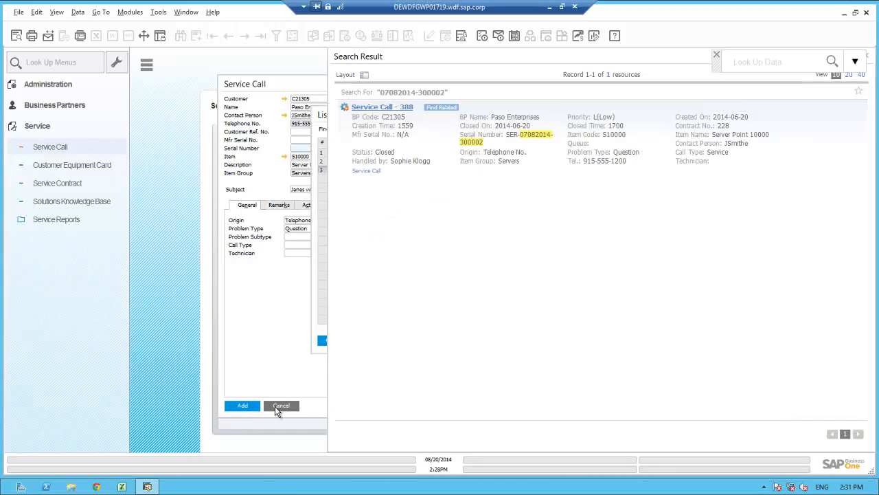
pyautogui.click(868, 57)
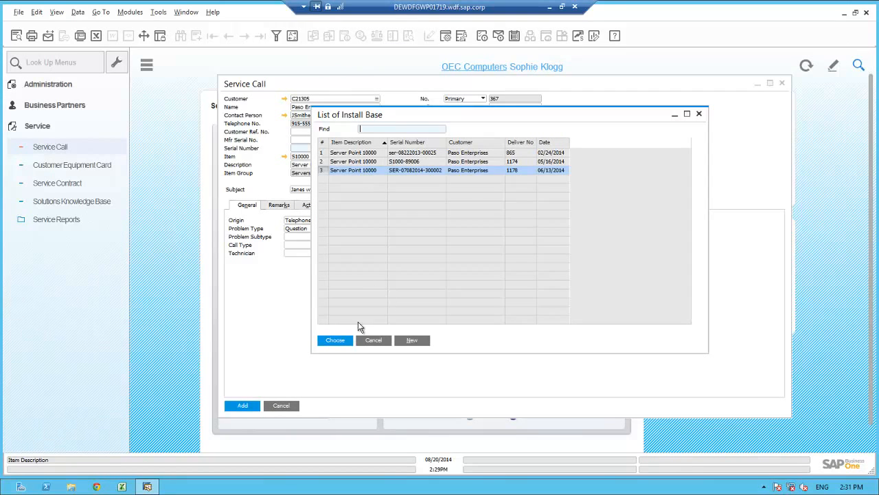
pyautogui.click(337, 339)
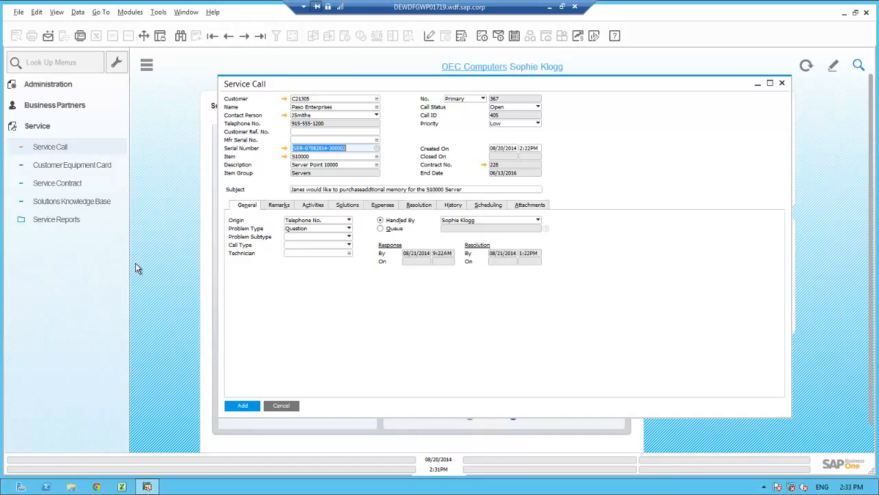
# Review the server's customer equipment card and the general terms and coverage of its warranty service contract.
pyautogui.click(283, 148)
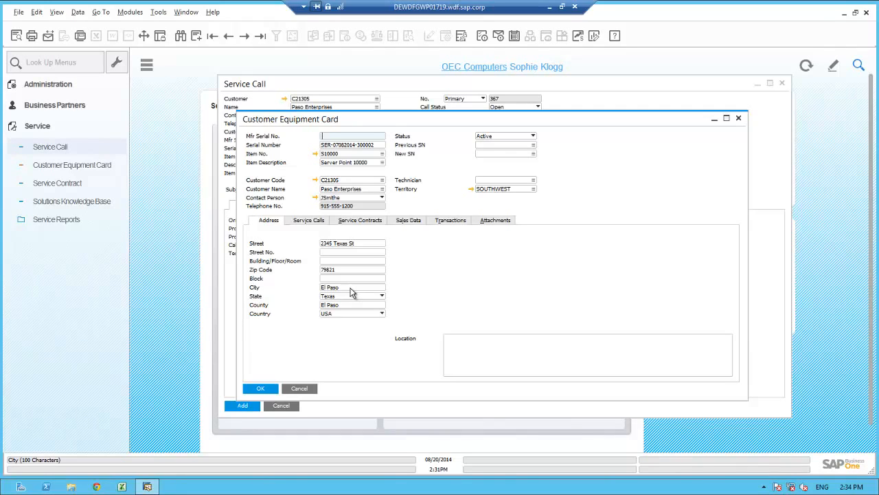
pyautogui.click(353, 221)
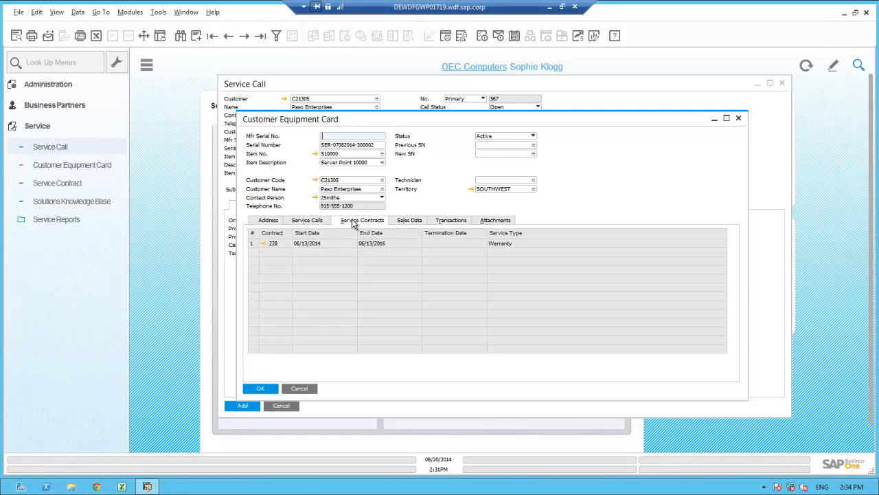
pyautogui.click(263, 244)
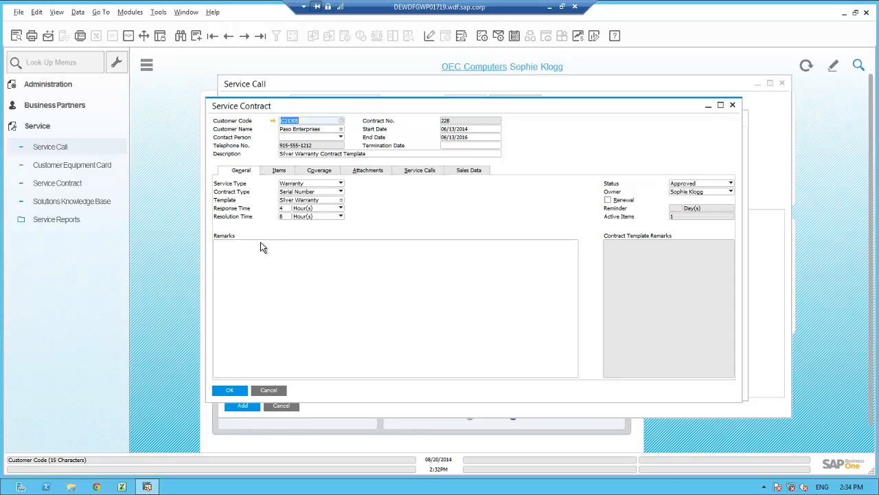
pyautogui.click(327, 170)
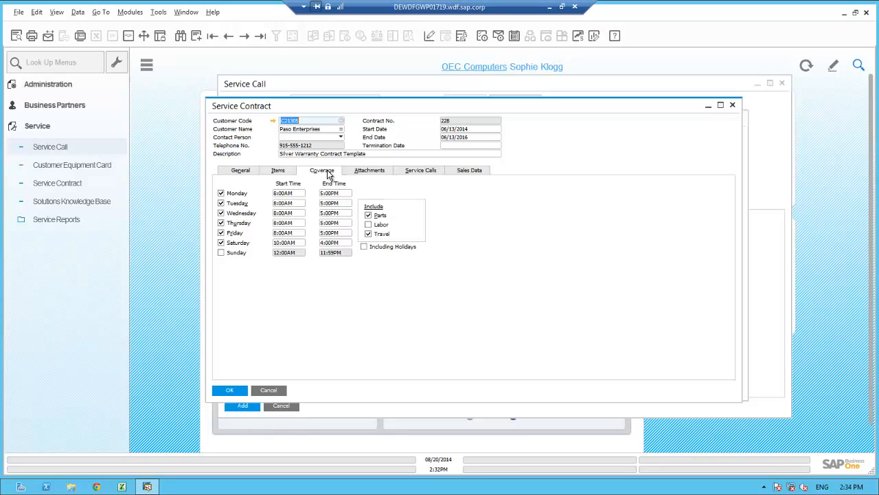
pyautogui.click(267, 391)
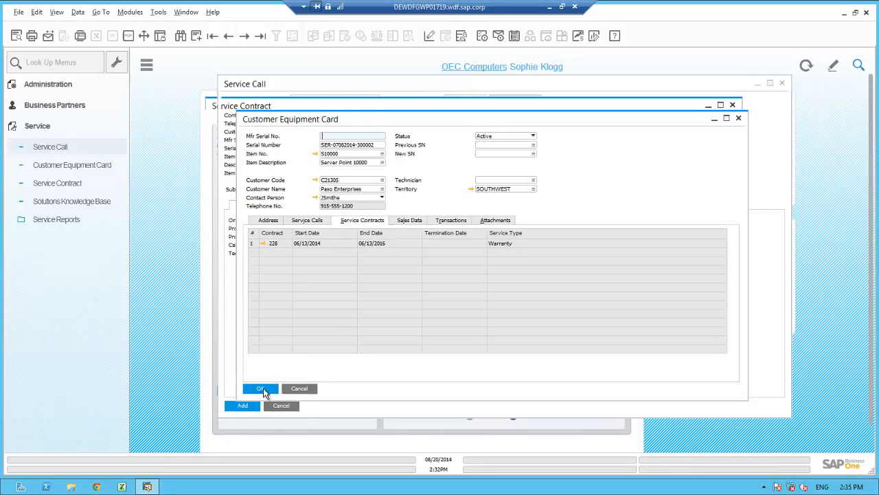
pyautogui.click(298, 389)
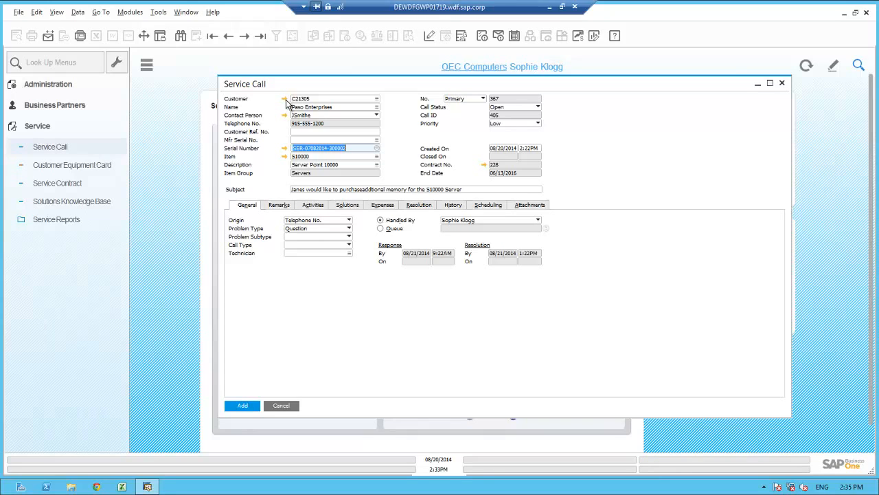
# Check the sales employee assigned in the customer's business partner master data.
pyautogui.click(285, 99)
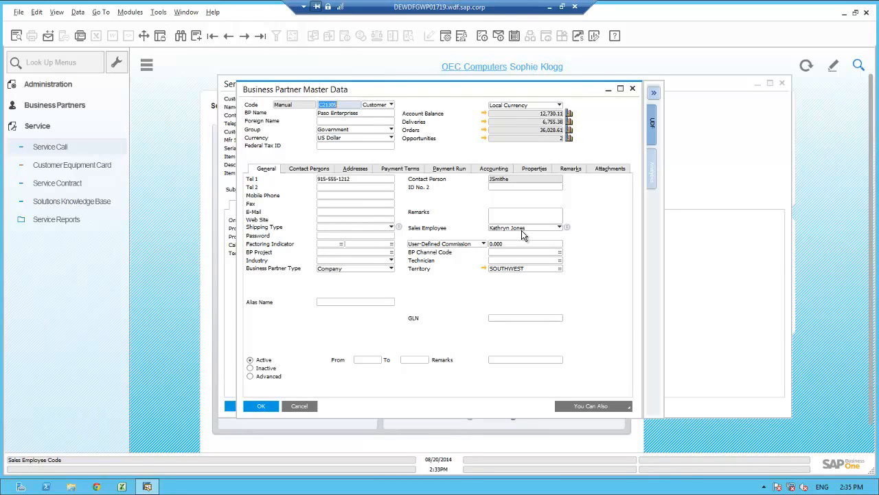
pyautogui.click(300, 405)
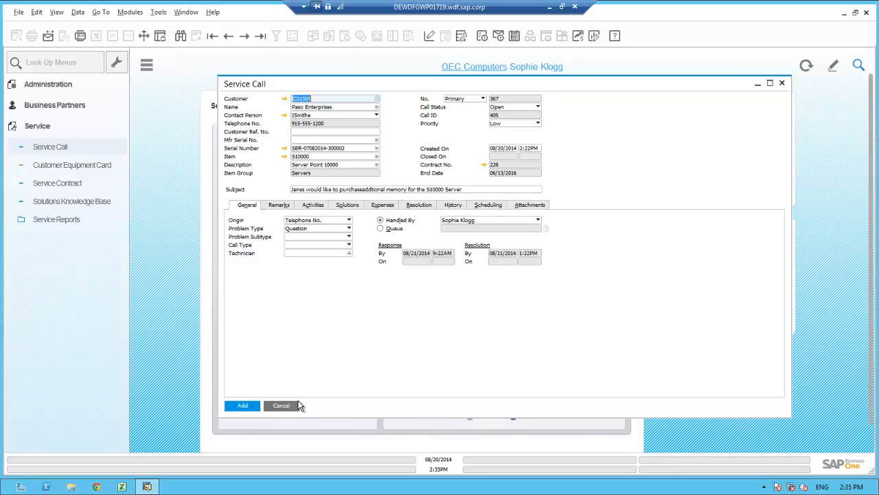
# Create an activity linked to the service call with type Sales and subject Purchase, and assign it to the customer's sales employee.
pyautogui.click(312, 207)
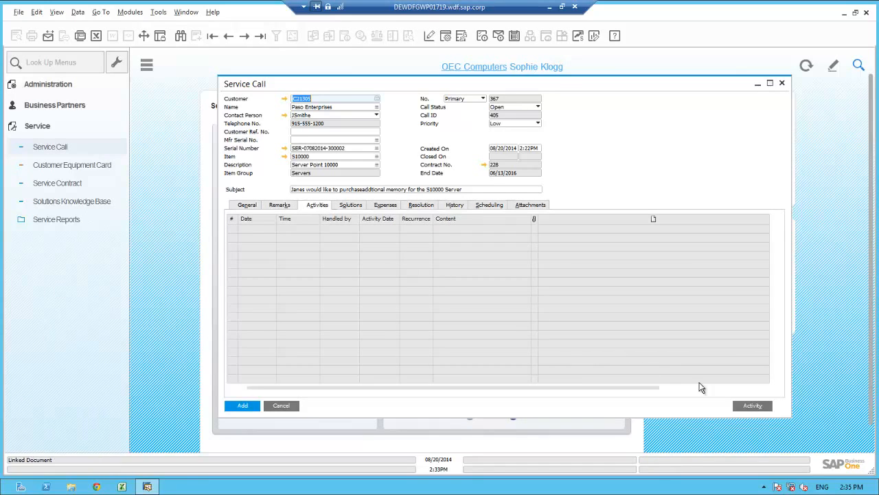
pyautogui.click(753, 406)
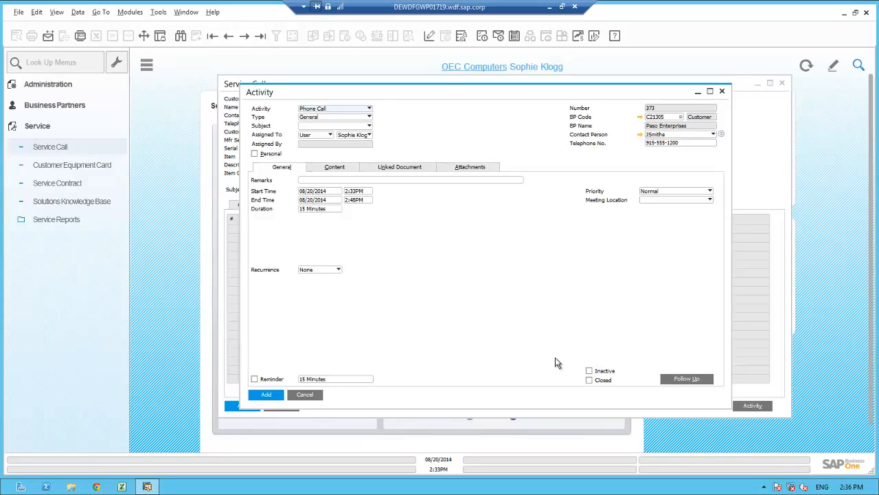
pyautogui.click(340, 117)
pyautogui.click(327, 134)
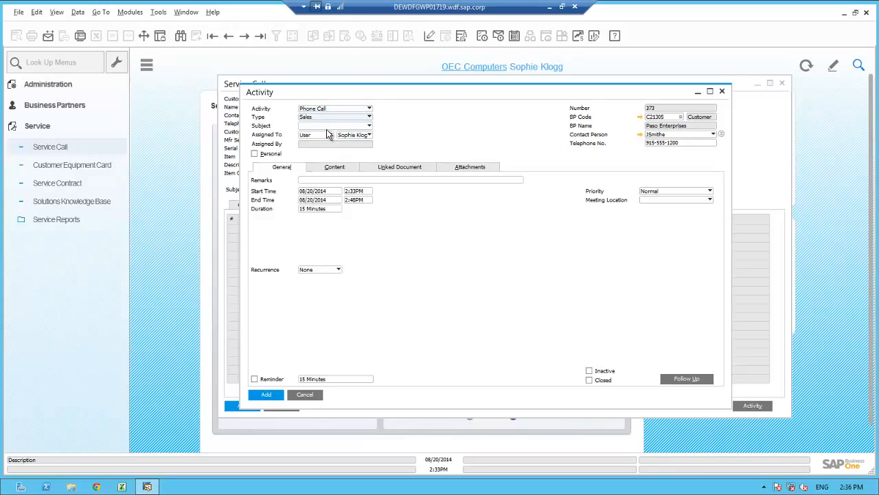
pyautogui.click(334, 127)
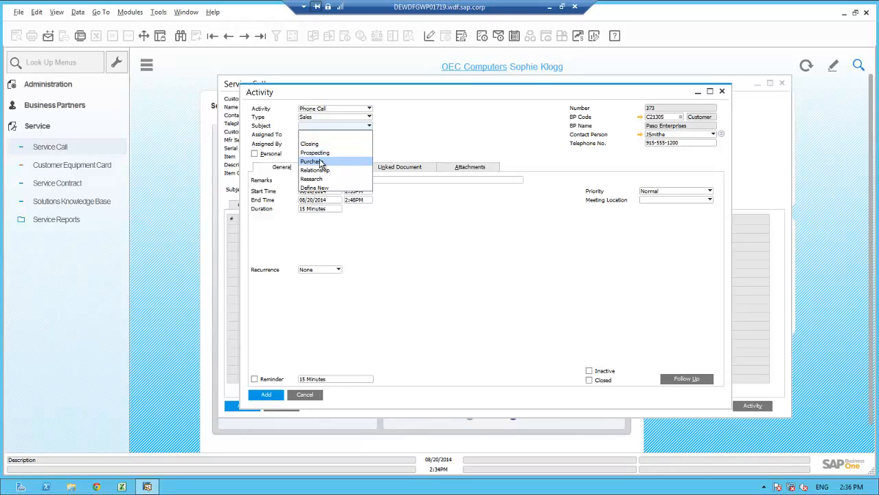
pyautogui.click(324, 161)
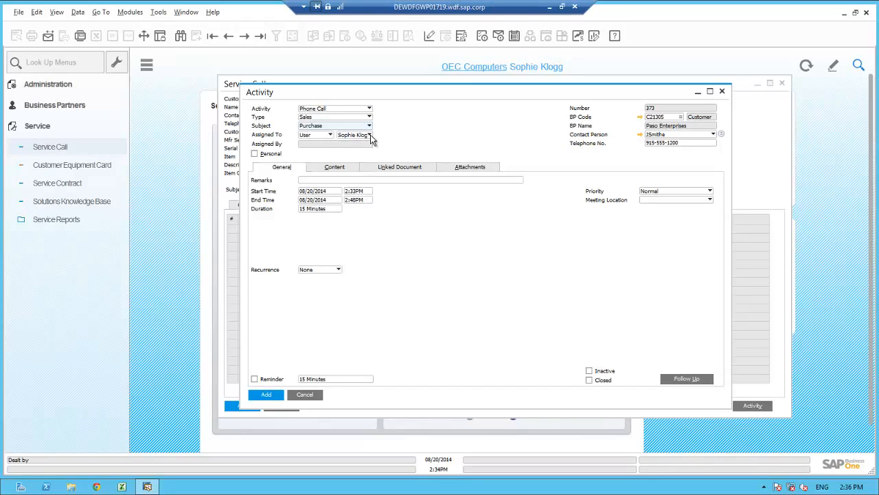
pyautogui.click(370, 135)
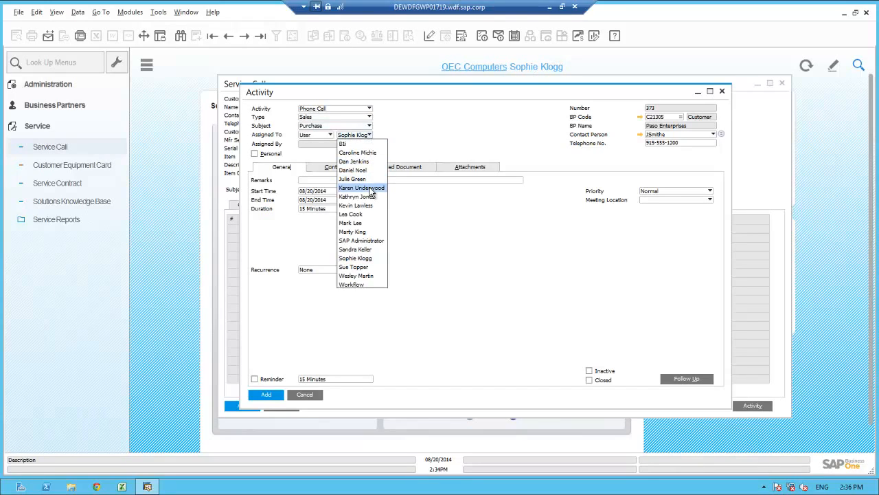
pyautogui.click(363, 197)
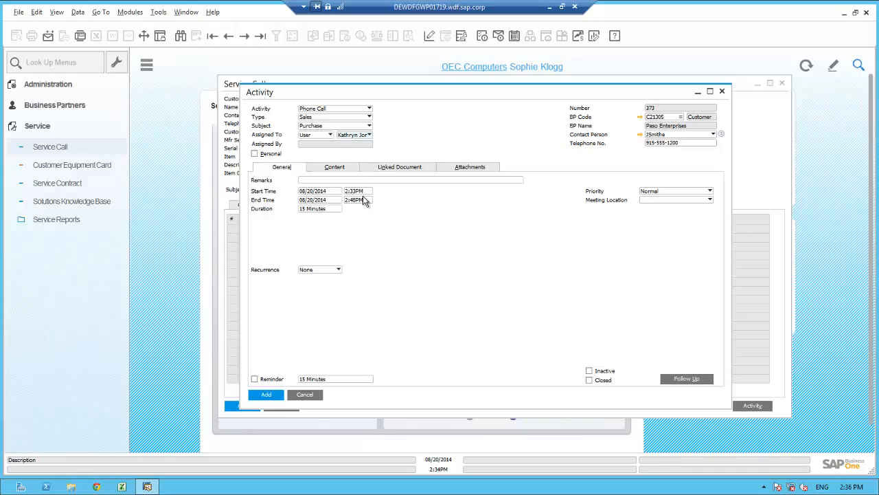
# Add the activity with a remark asking to call the contact about purchasing additional memory and a 15-minute reminder.
pyautogui.click(339, 180)
pyautogui.write('Please call Jane about the purchse of addtional memory')
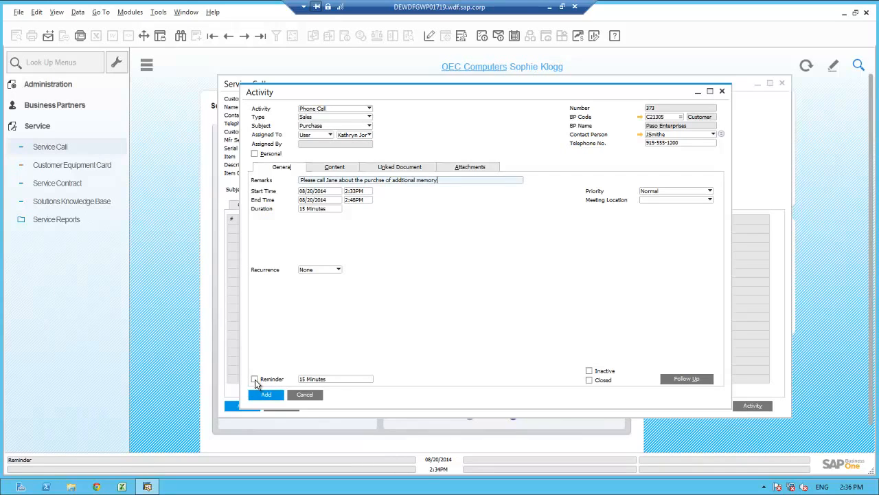
pyautogui.click(255, 380)
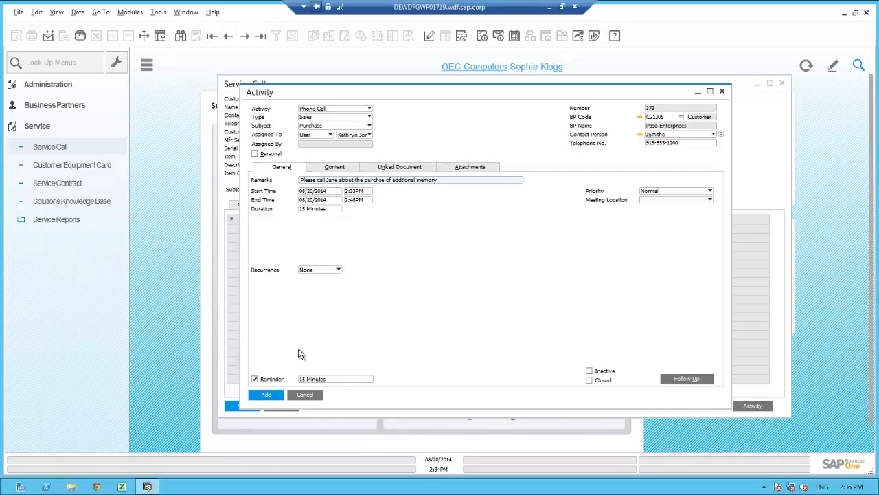
pyautogui.click(274, 395)
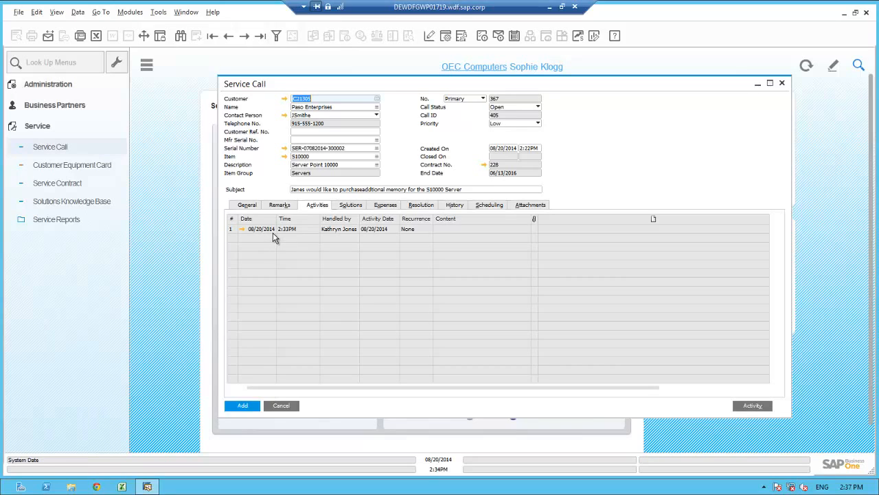
# Set the service call's call type to Sales in its general details.
pyautogui.click(246, 205)
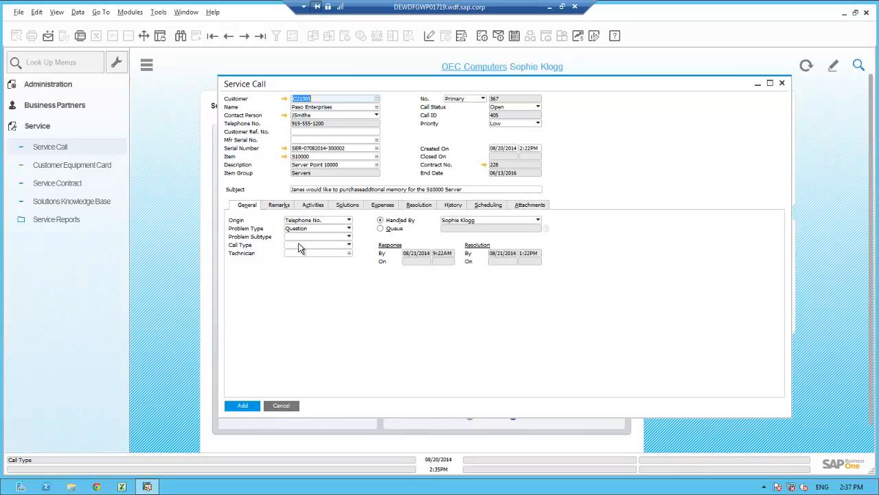
pyautogui.click(298, 243)
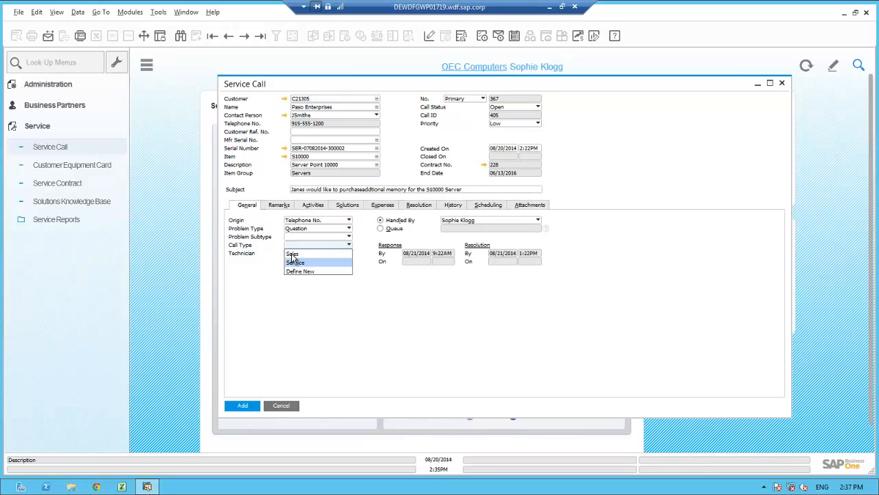
pyautogui.click(293, 255)
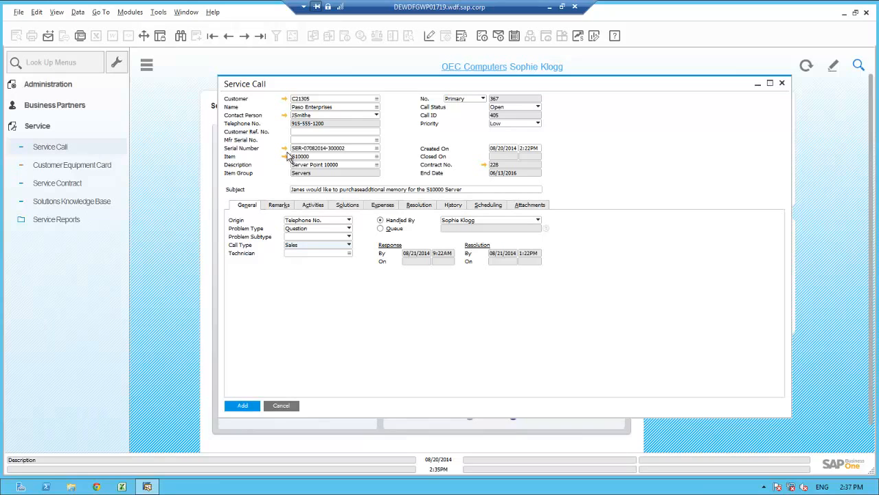
# Enter a resolution note that the call is pending the sales employee's call about the additional memory purchase, and set the call status to Pending.
pyautogui.click(419, 205)
pyautogui.click(299, 240)
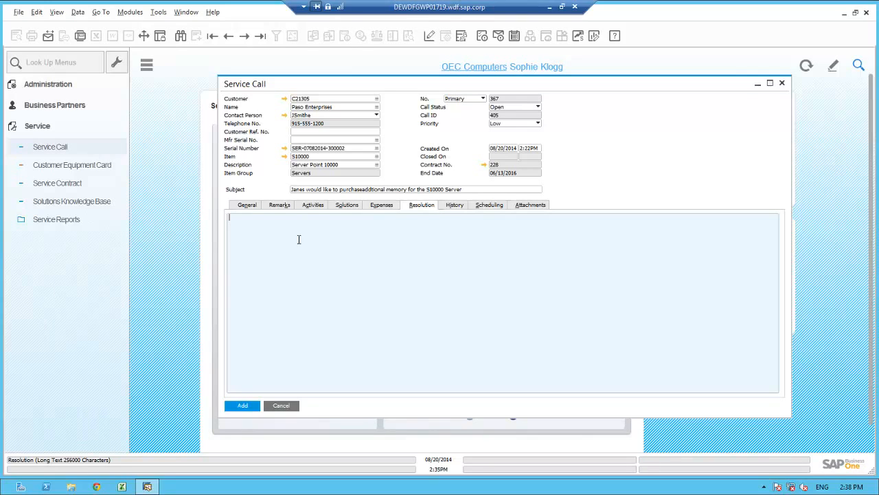
pyautogui.write('Set this call status to pending based on Kathryn calling Jane about addtional memory purchase')
pyautogui.write('.')
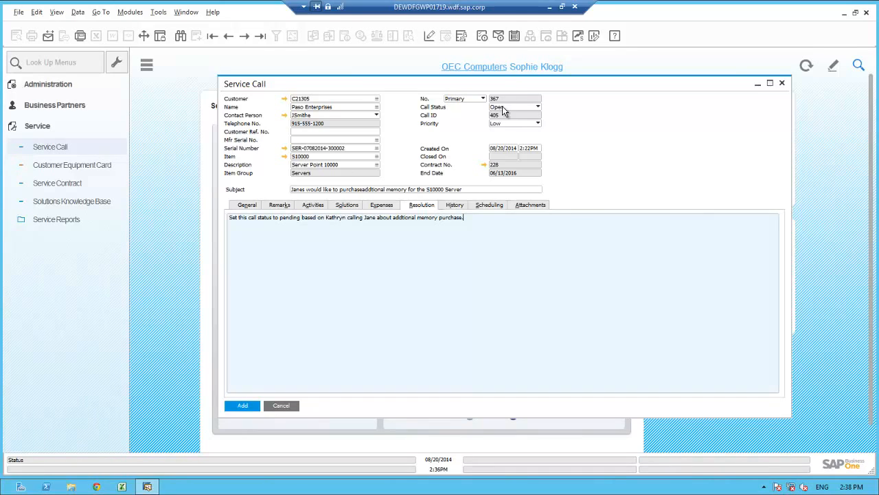
pyautogui.click(503, 108)
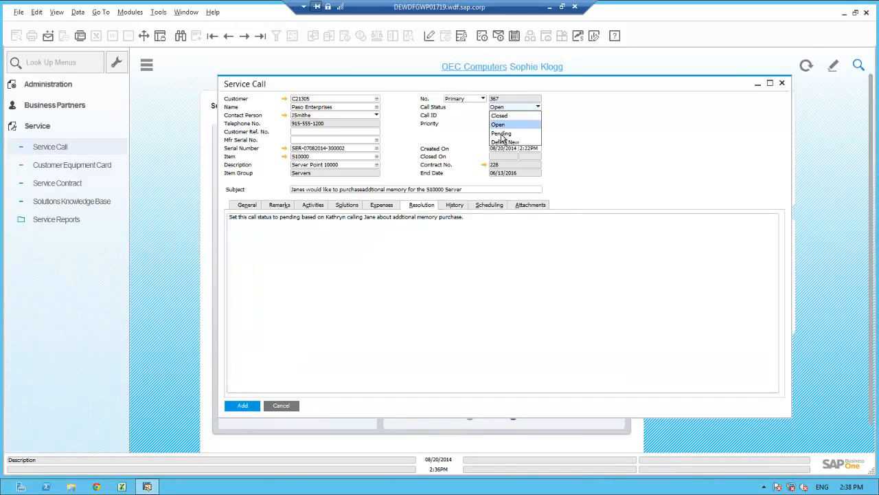
pyautogui.click(501, 133)
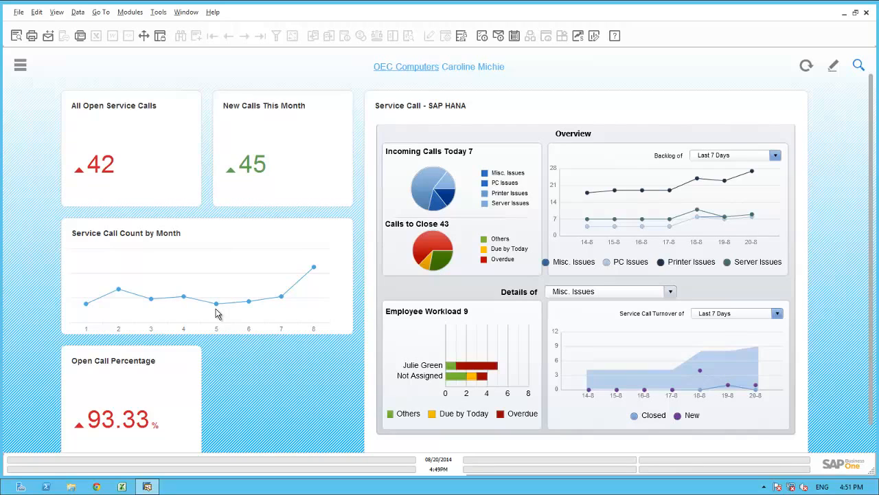
# Examine the monthly call count and overdue share of calls to close, and view the service call backlog for Last 4 Weeks.
pyautogui.moveTo(314, 270)
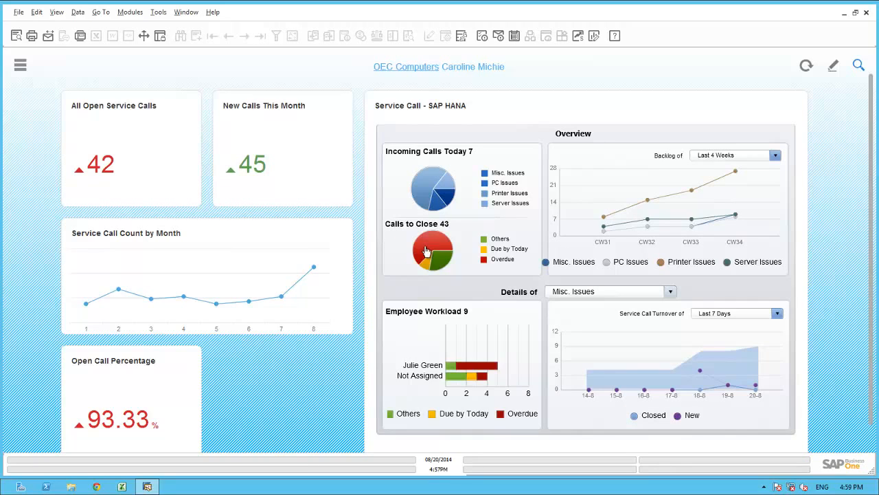
pyautogui.moveTo(426, 251)
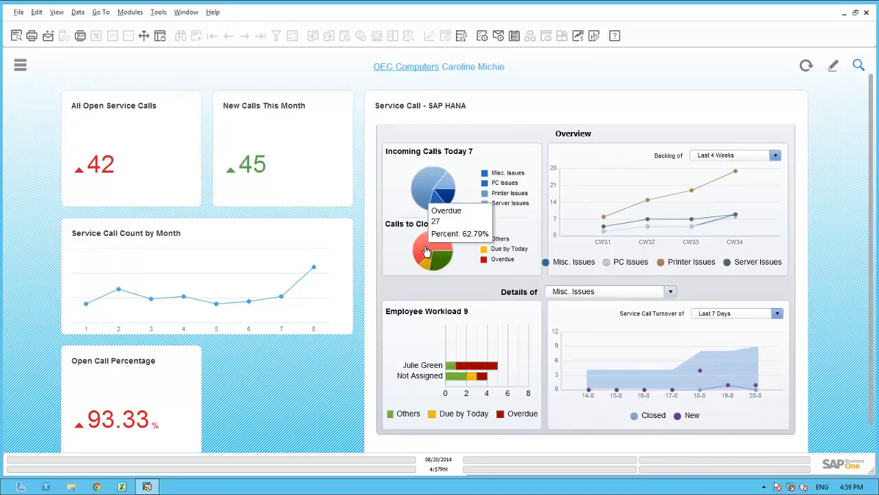
pyautogui.click(775, 158)
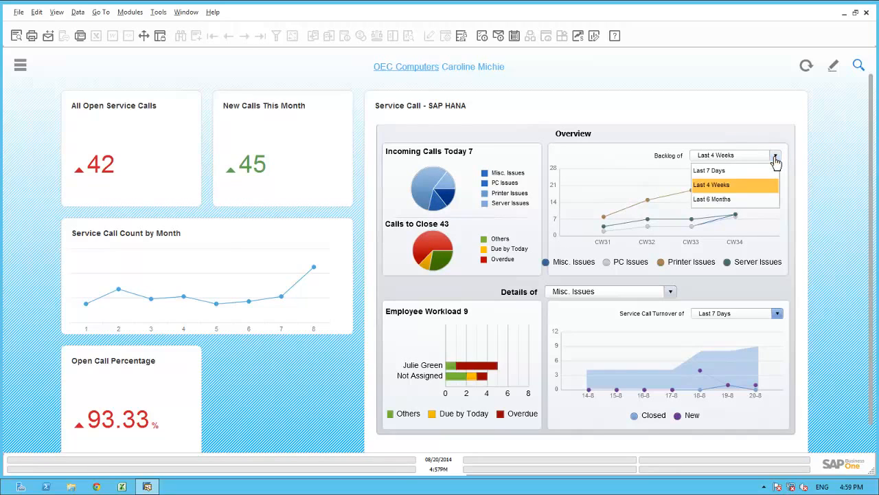
pyautogui.click(729, 185)
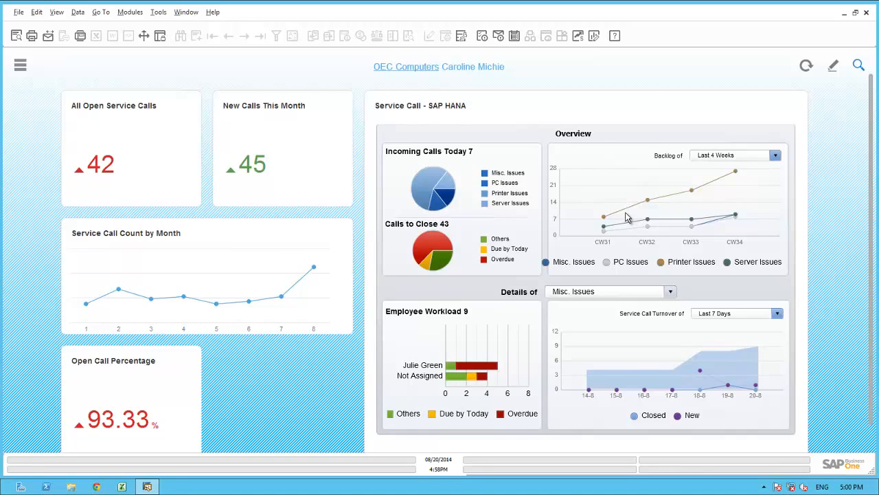
# Compare the employee workload and service call turnover for PC Issues and Printer Issues on the dashboard.
pyautogui.click(673, 294)
pyautogui.click(609, 310)
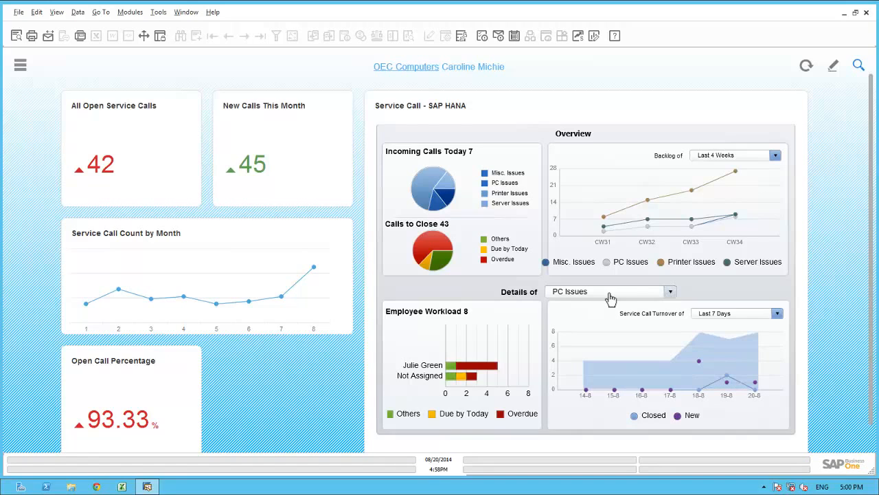
pyautogui.click(612, 294)
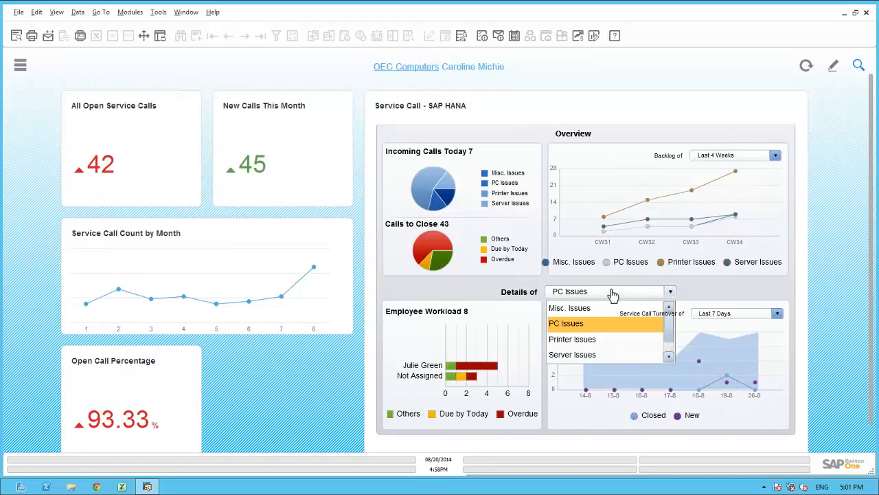
pyautogui.click(575, 340)
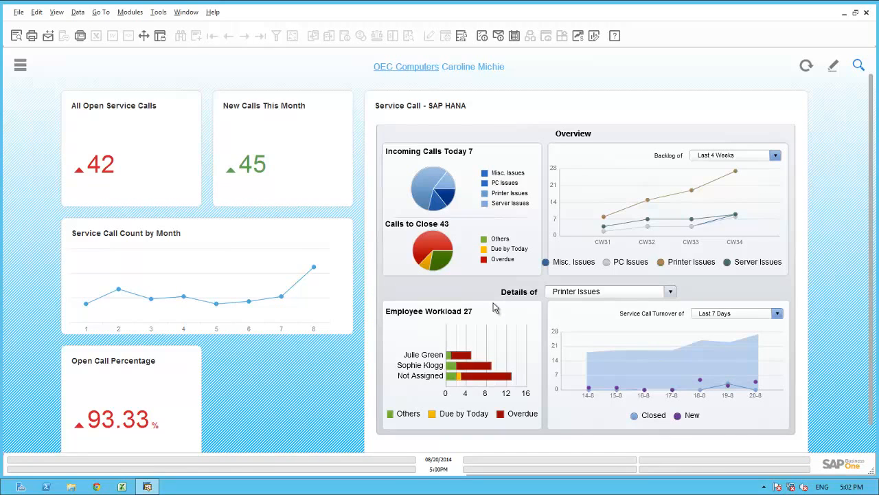
# Run the Service Calls by Queue report filtered to call status Open, and open the first call in the Printers queue.
pyautogui.click(20, 64)
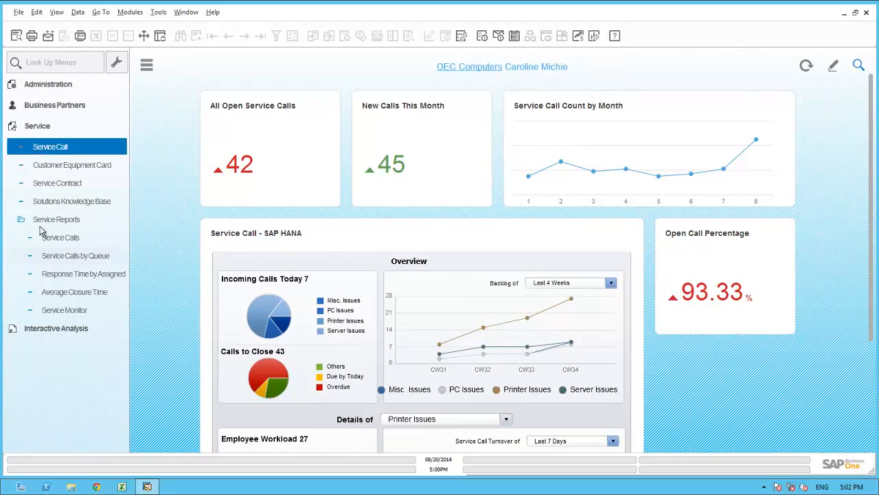
pyautogui.click(66, 257)
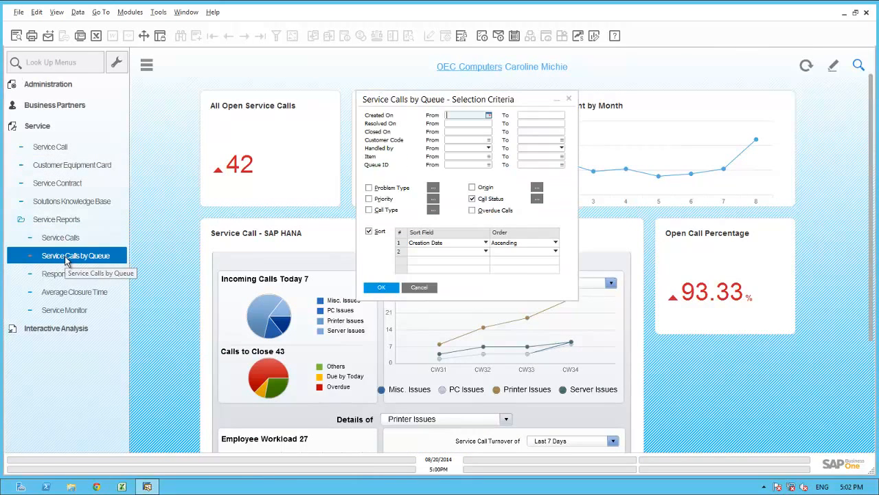
pyautogui.click(536, 199)
pyautogui.click(524, 215)
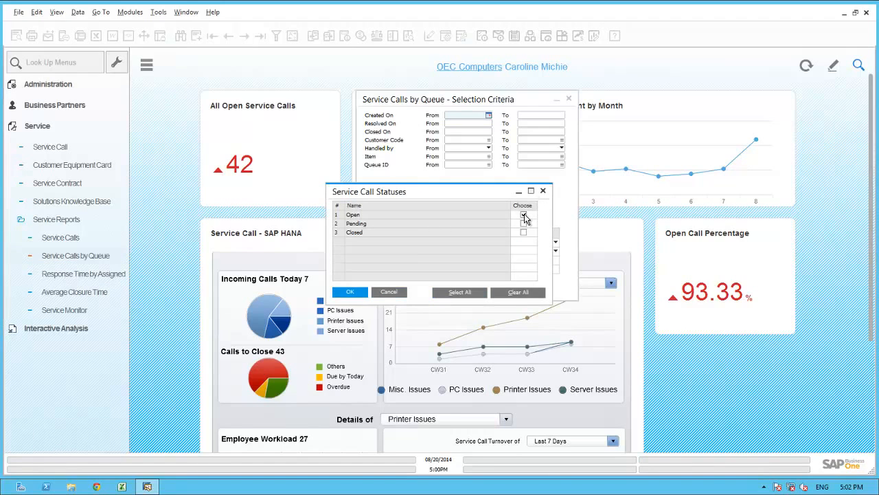
pyautogui.click(351, 292)
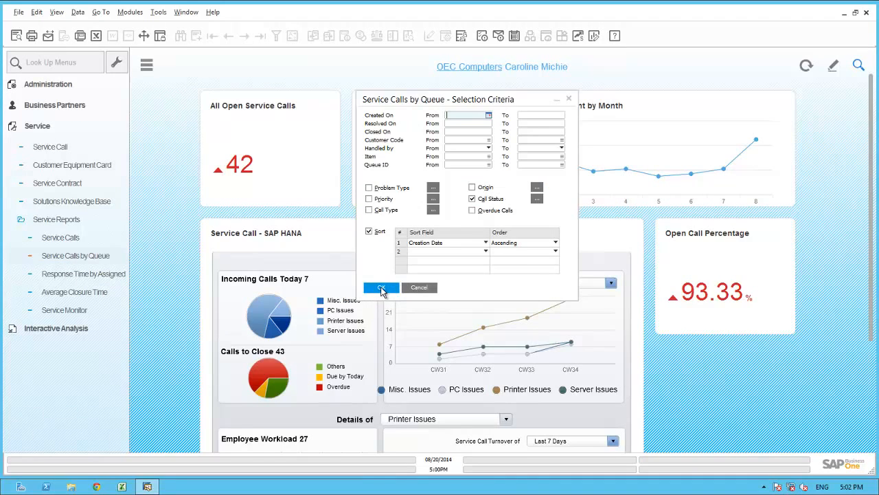
pyautogui.click(382, 288)
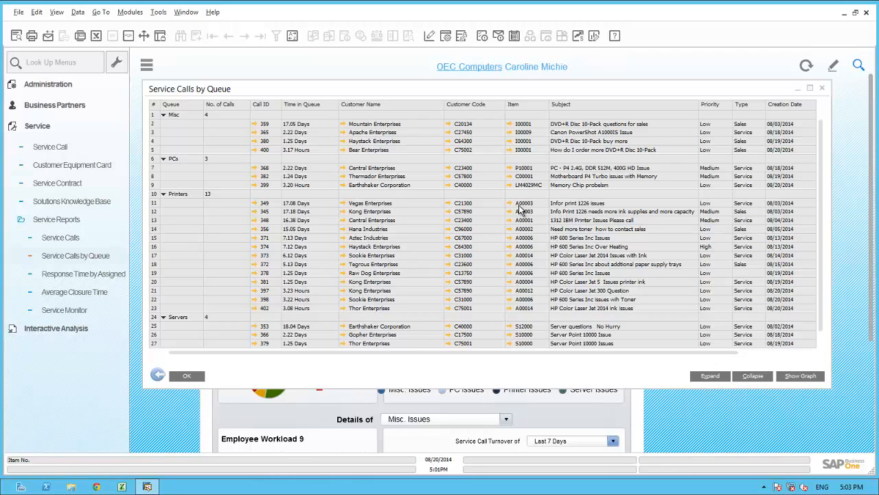
pyautogui.click(254, 203)
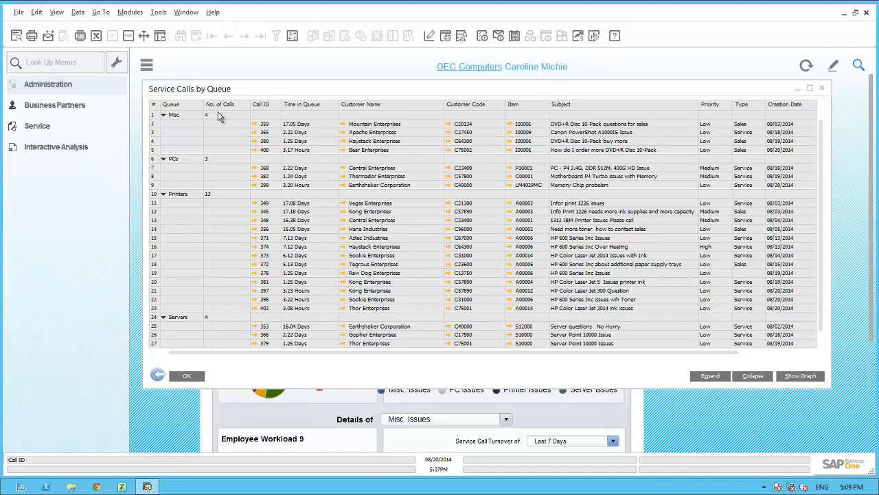
# Open the service queue setup and bring up the member list of the Printers queue.
pyautogui.click(68, 88)
pyautogui.click(45, 123)
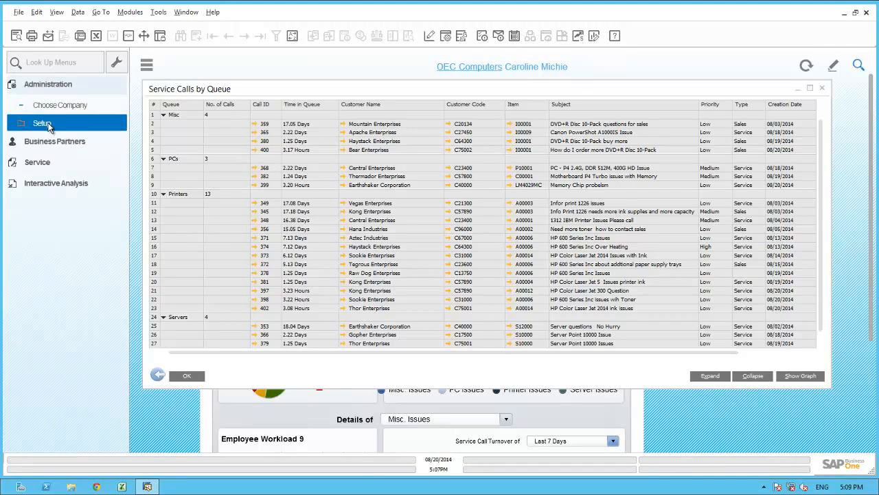
pyautogui.click(45, 160)
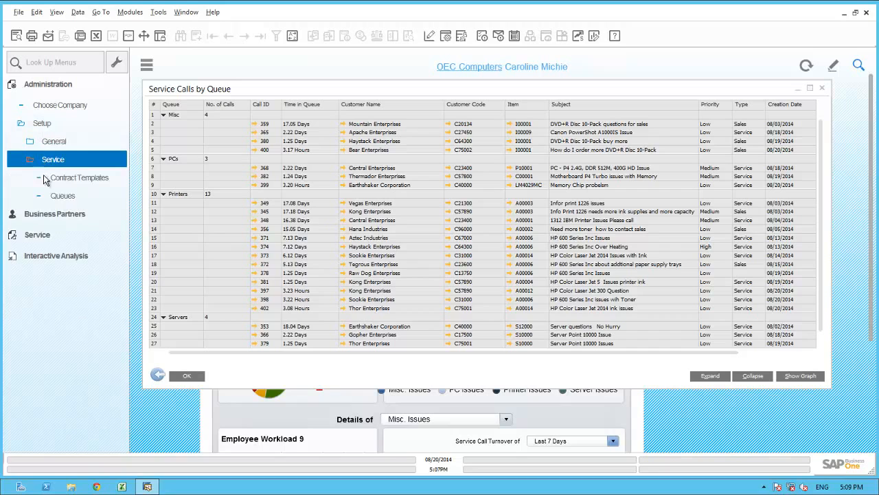
pyautogui.click(62, 195)
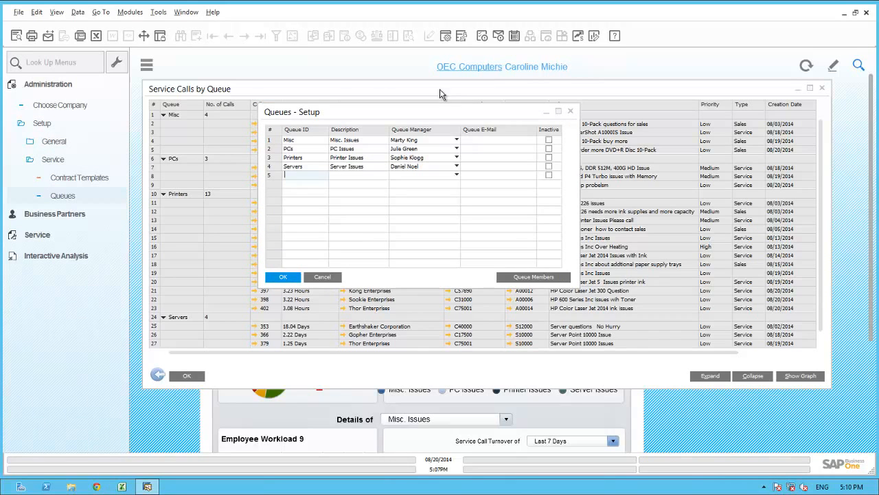
pyautogui.doubleClick(276, 161)
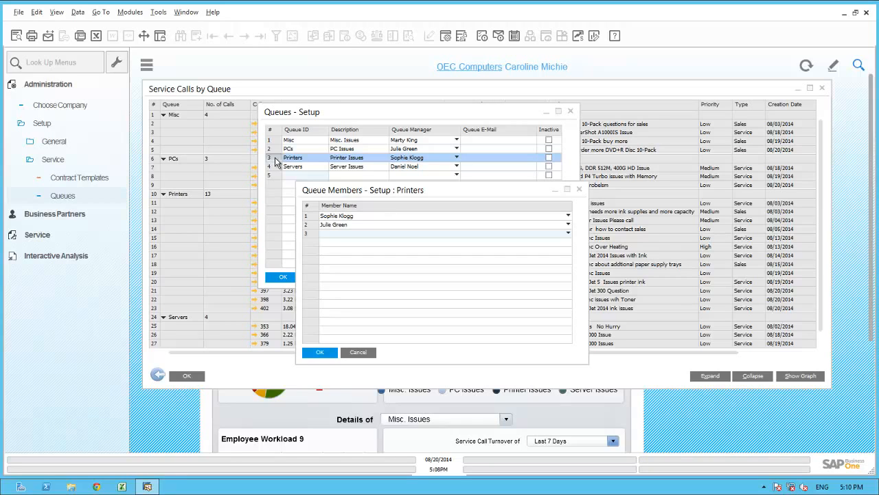
# Add the Servers queue manager and the logged-in employee as members of the Printers queue, and save the queue setup.
pyautogui.click(568, 235)
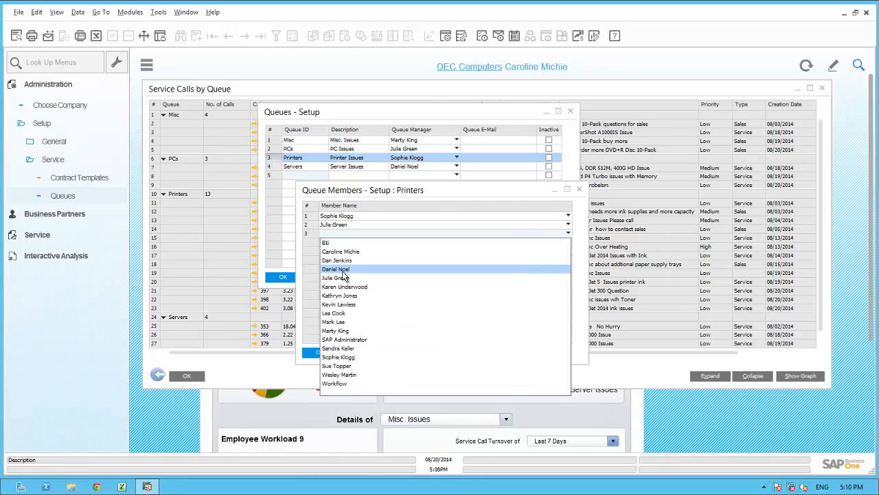
pyautogui.click(336, 270)
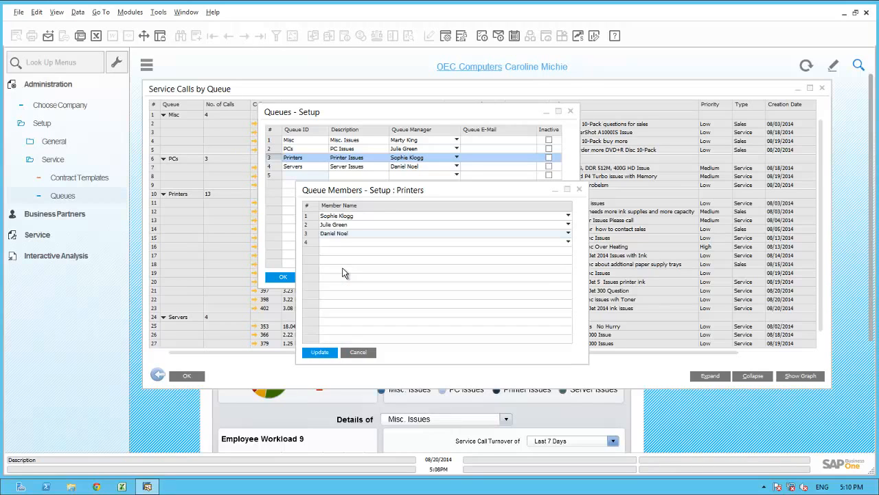
pyautogui.click(567, 243)
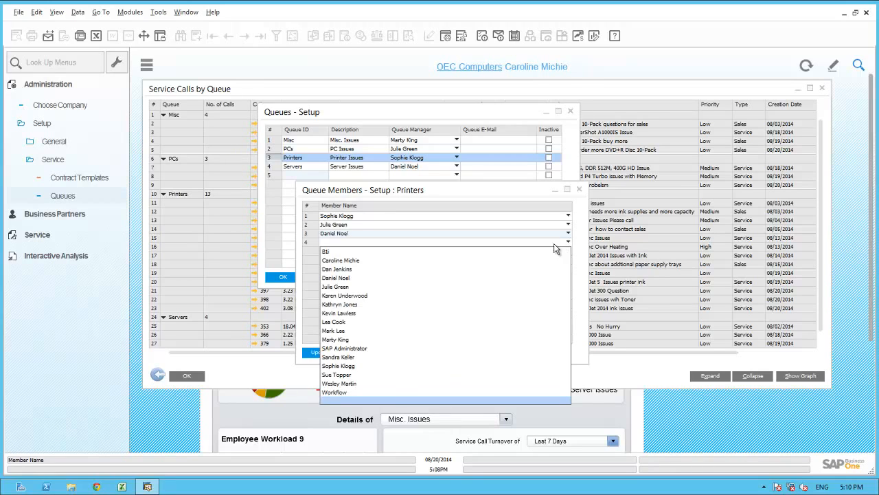
pyautogui.click(345, 261)
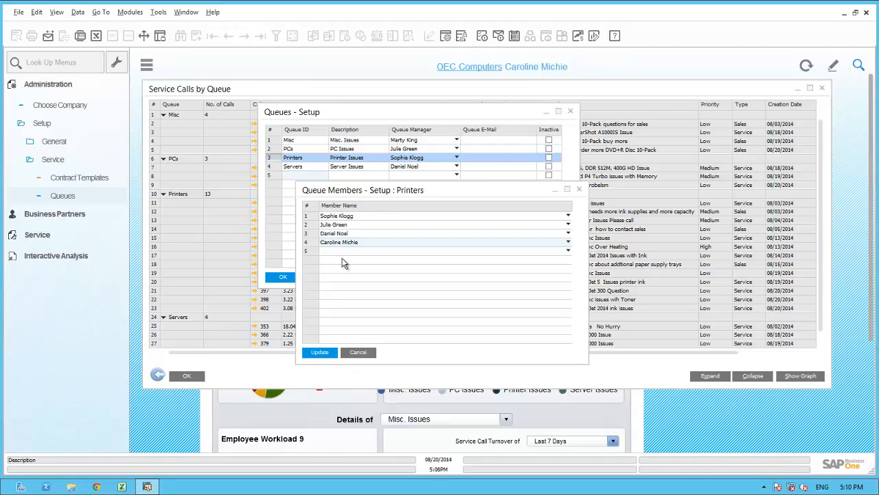
pyautogui.click(320, 350)
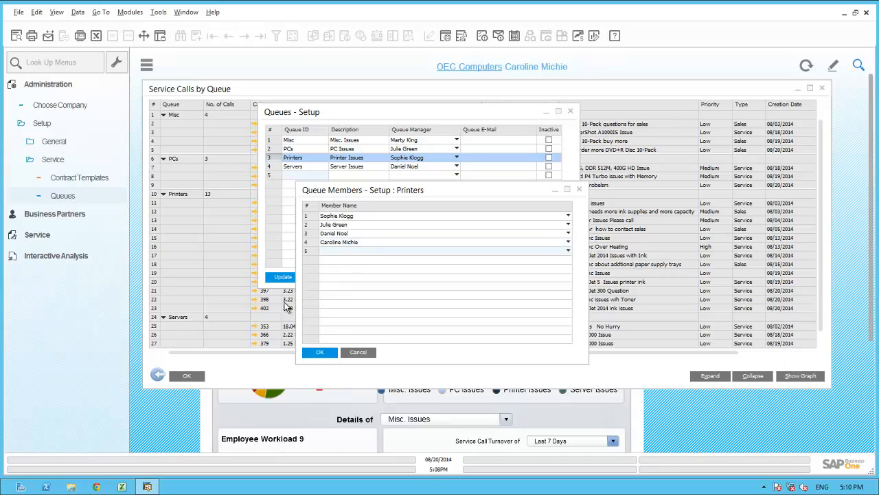
pyautogui.click(328, 353)
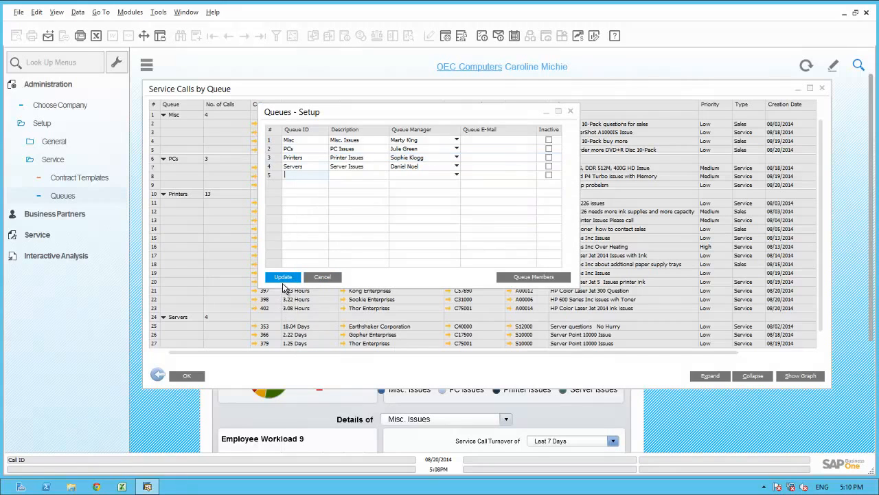
pyautogui.click(283, 278)
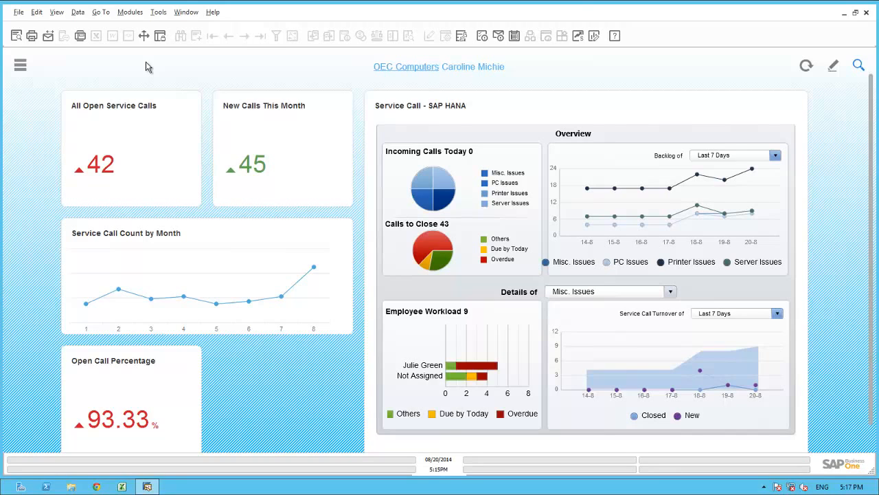
# Find the Open Printer Service Calls widget by searching the gallery for "printer", add it to the cockpit, and finish editing the layout.
pyautogui.click(834, 67)
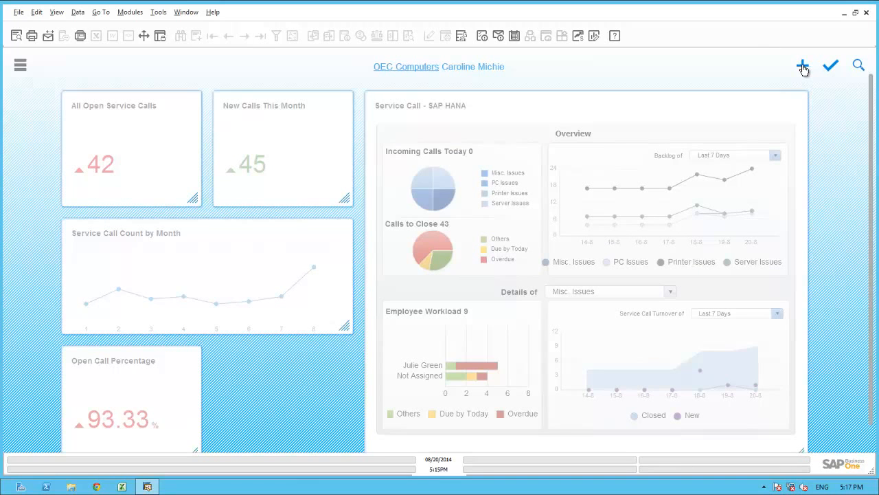
pyautogui.click(803, 66)
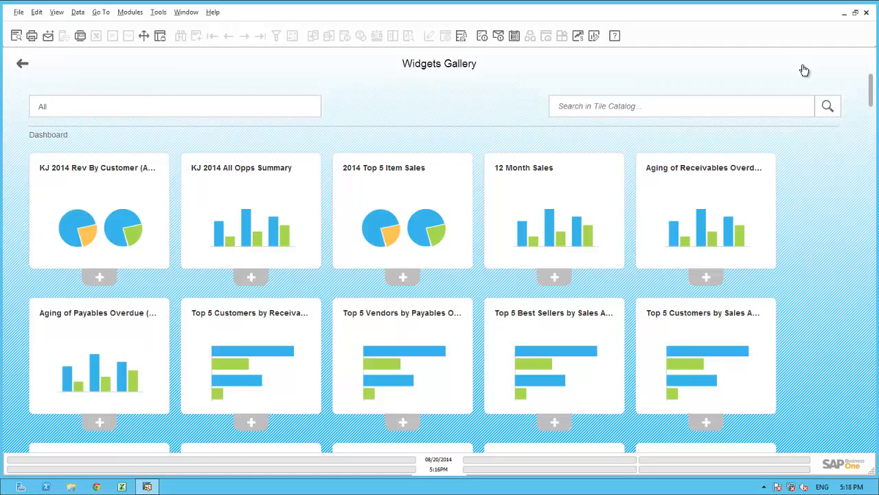
pyautogui.click(674, 105)
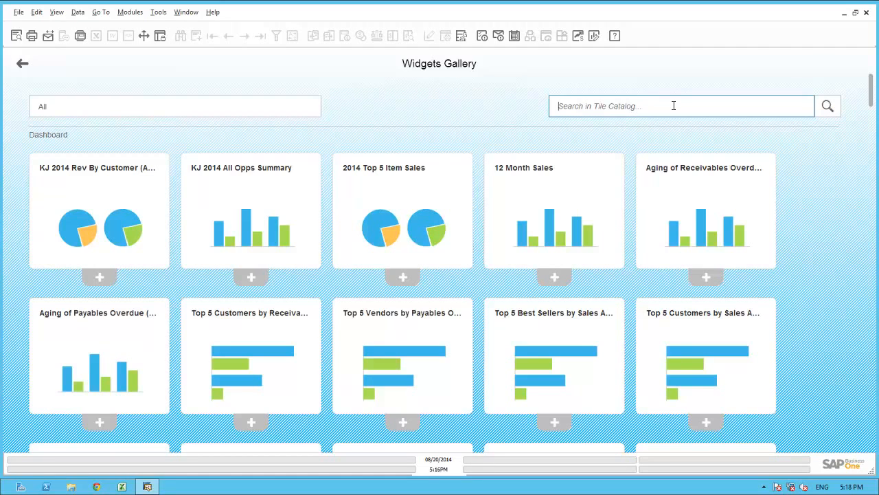
pyautogui.write('printer')
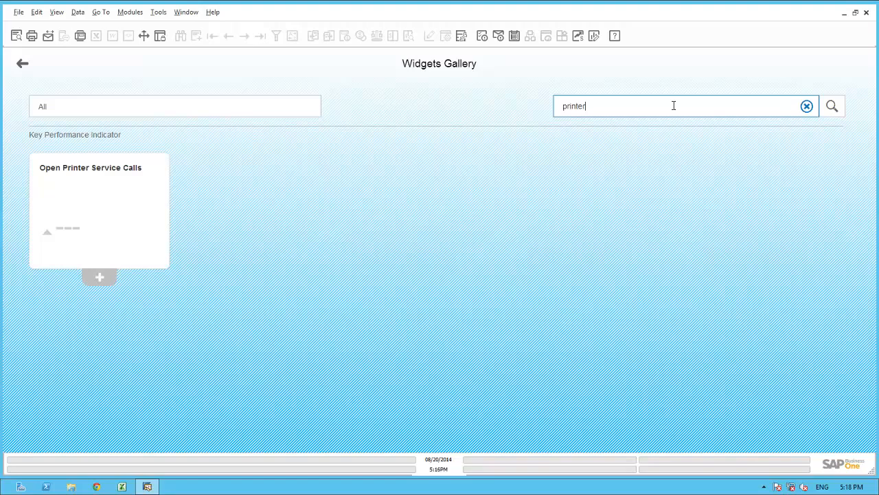
pyautogui.click(98, 279)
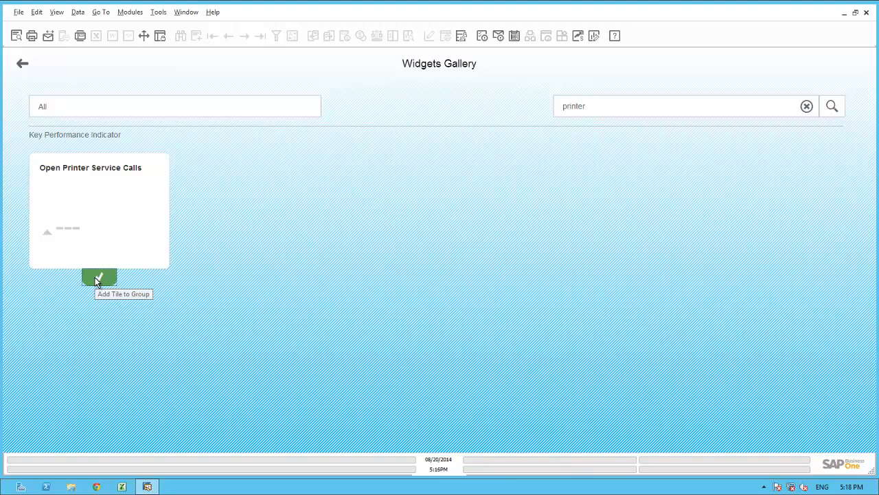
pyautogui.click(22, 66)
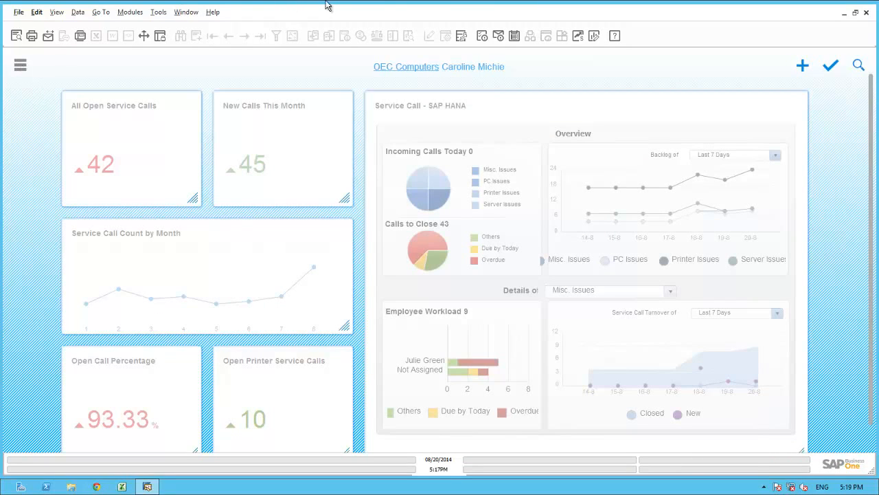
pyautogui.click(832, 67)
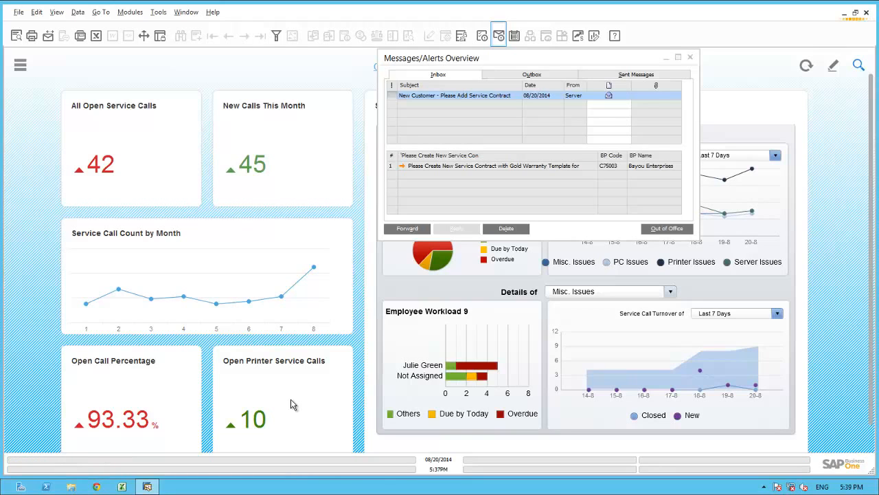
# Copy the BP name Bayou Enterprises from the business partner record linked to the new-customer alert, and close the record.
pyautogui.rightClick(325, 105)
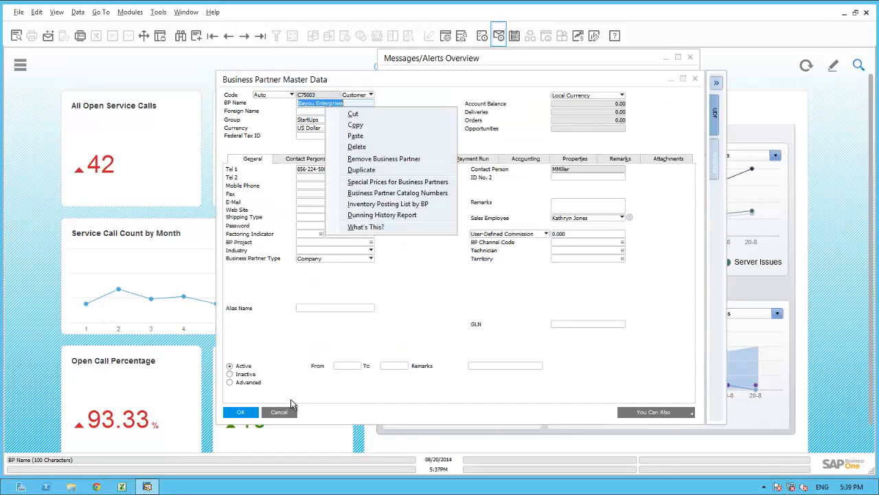
pyautogui.click(355, 124)
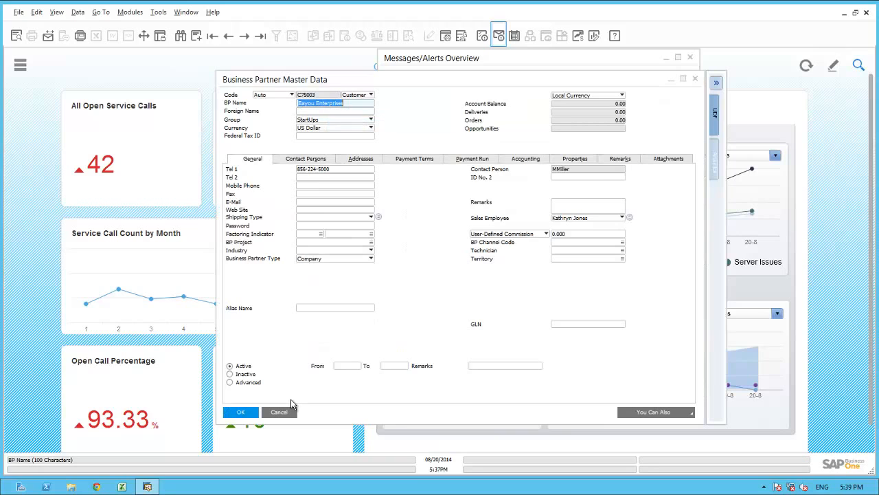
pyautogui.click(291, 406)
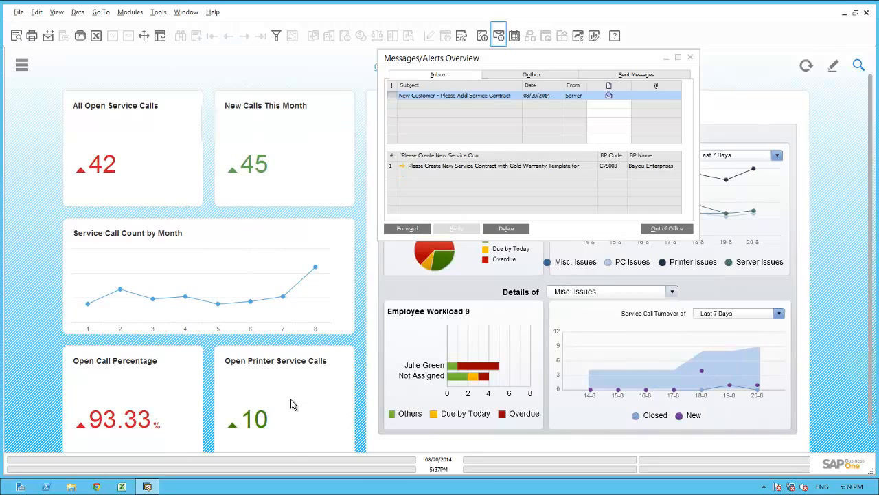
# Start a new service contract and paste Bayou Enterprises as the customer name so the customer's details are filled in.
pyautogui.click(22, 65)
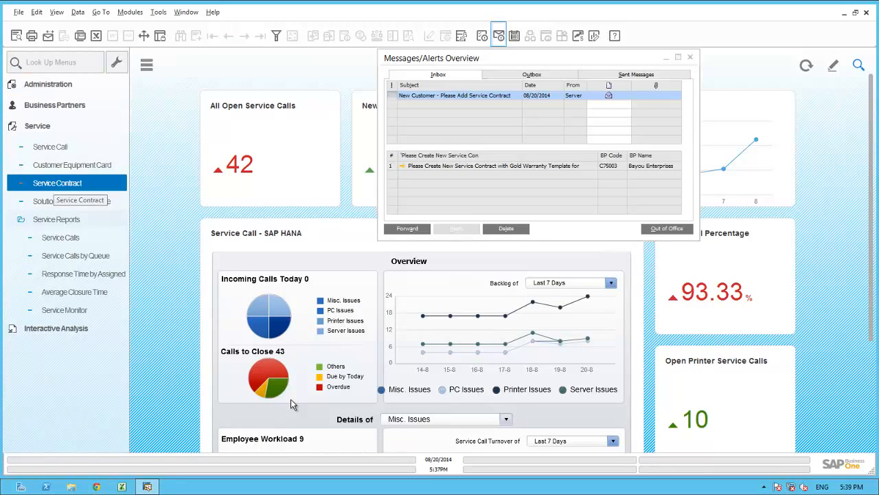
pyautogui.click(57, 183)
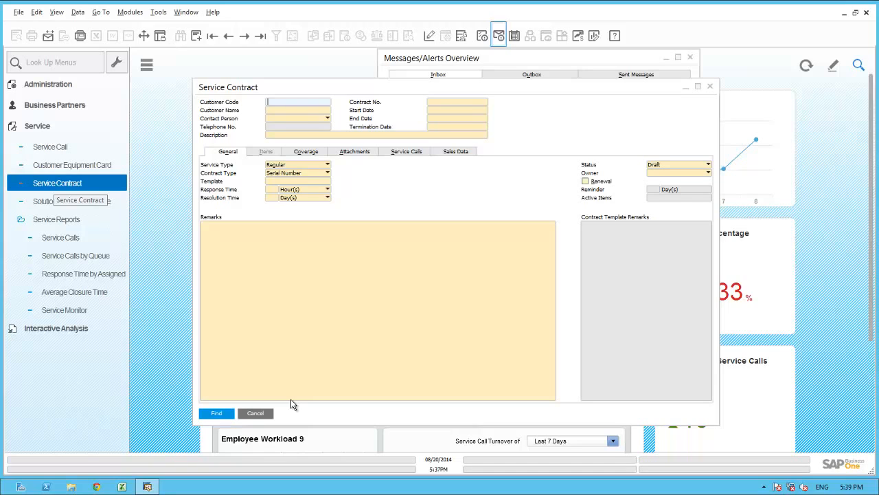
pyautogui.hotkey('ctrl', 'a')
pyautogui.rightClick(295, 112)
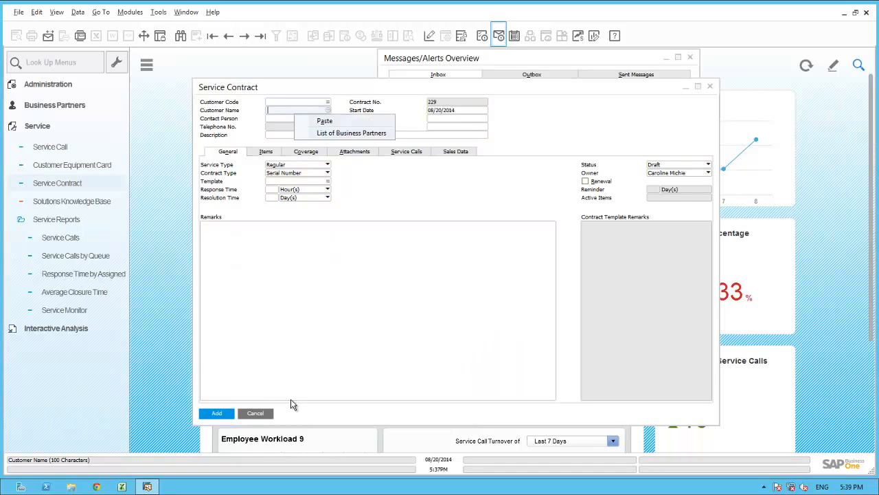
pyautogui.press('Down')
pyautogui.press('Return')
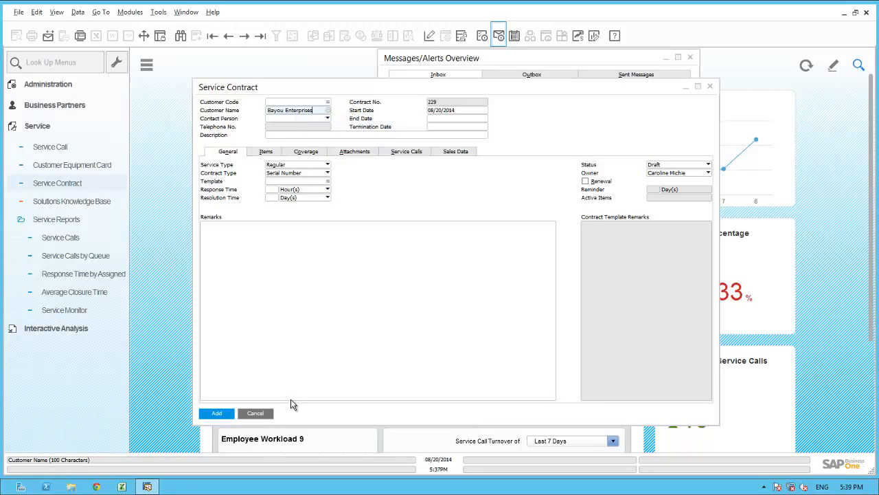
pyautogui.press('Tab')
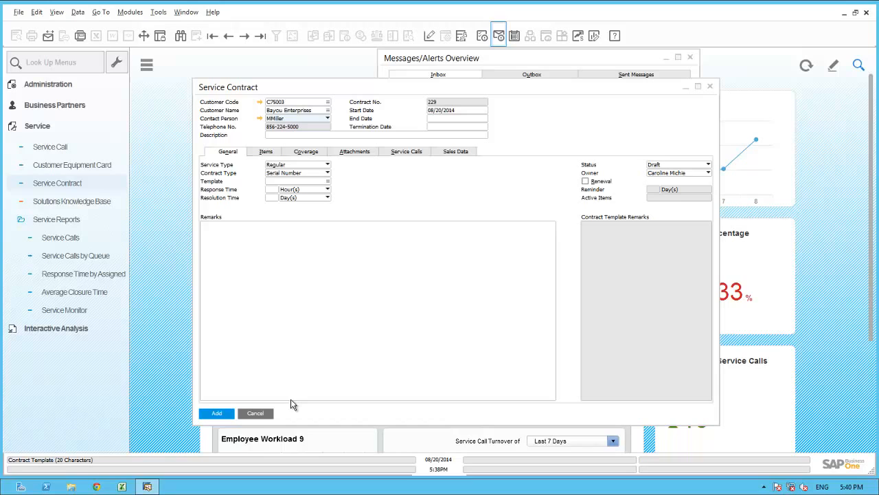
# Apply the Gold Customer contract template to the Bayou Enterprises service contract and set its status to Approved.
pyautogui.press('Tab')
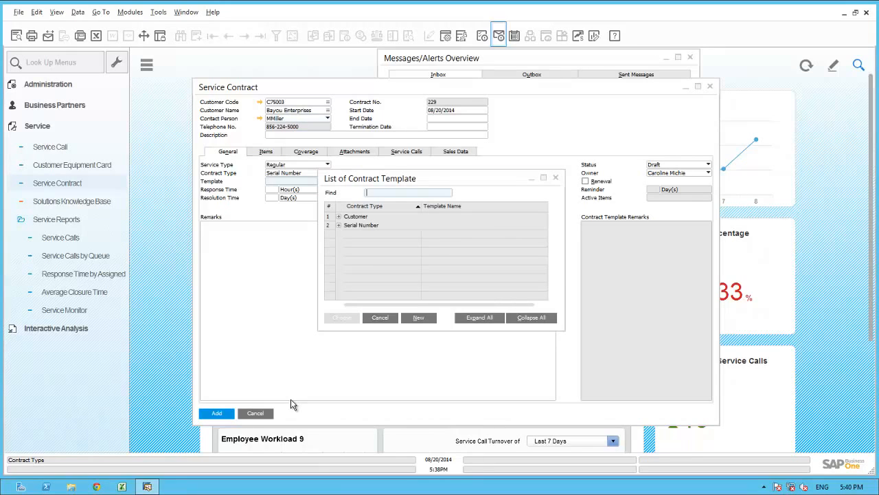
pyautogui.press('Right')
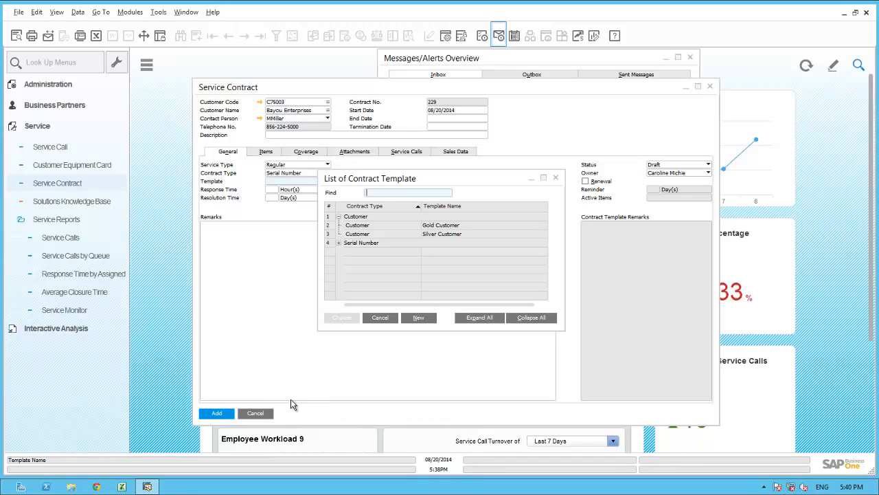
pyautogui.press('Down')
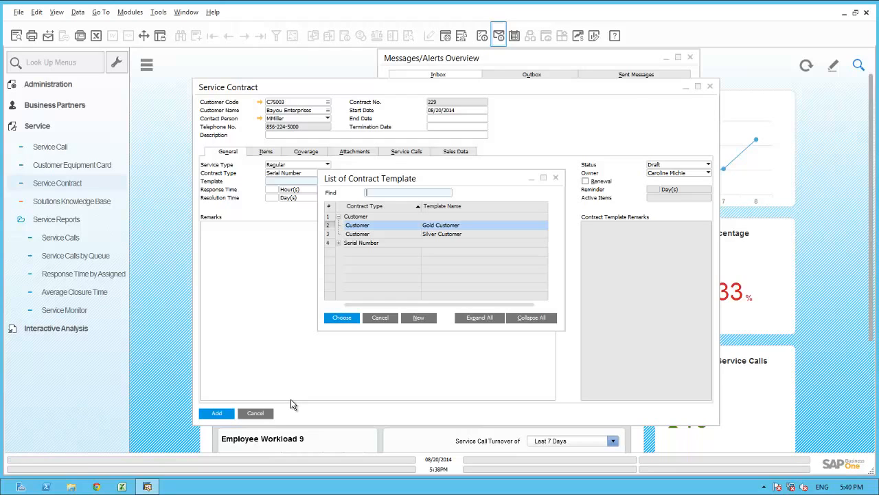
pyautogui.press('Return')
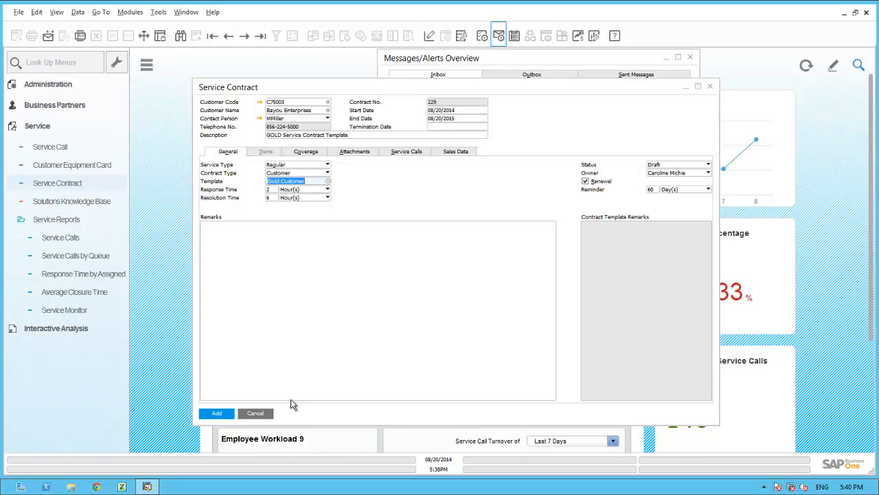
pyautogui.hotkey('ctrl', 'Tab')
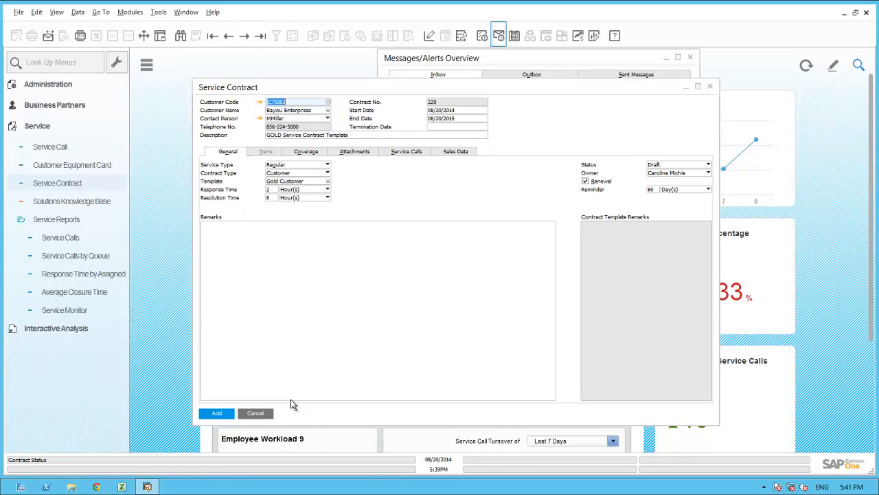
pyautogui.click(708, 164)
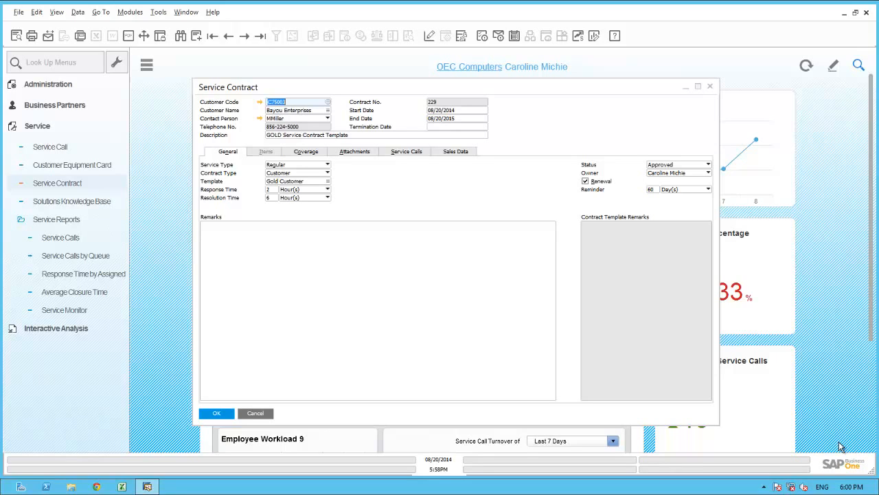
# Start a message from the service contract, addressed by e-mail to Bayou Enterprises' contact person, with the subject "Copy of your New Service Contract".
pyautogui.click(48, 36)
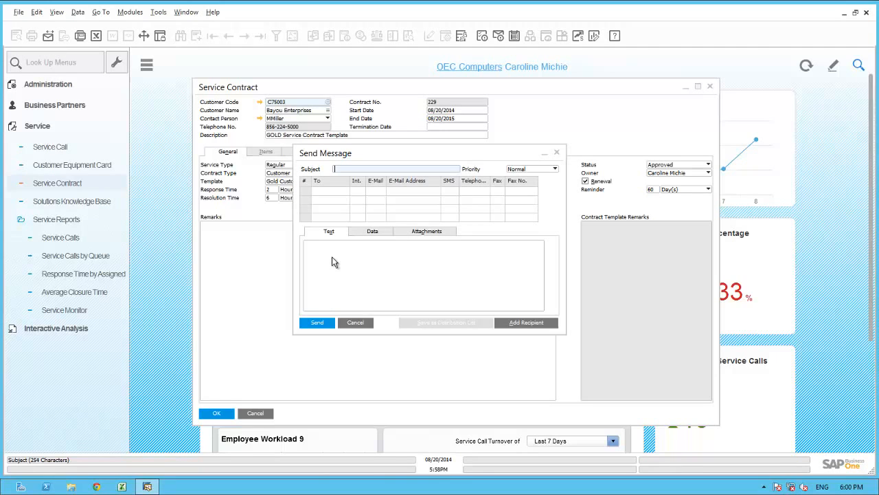
pyautogui.click(527, 323)
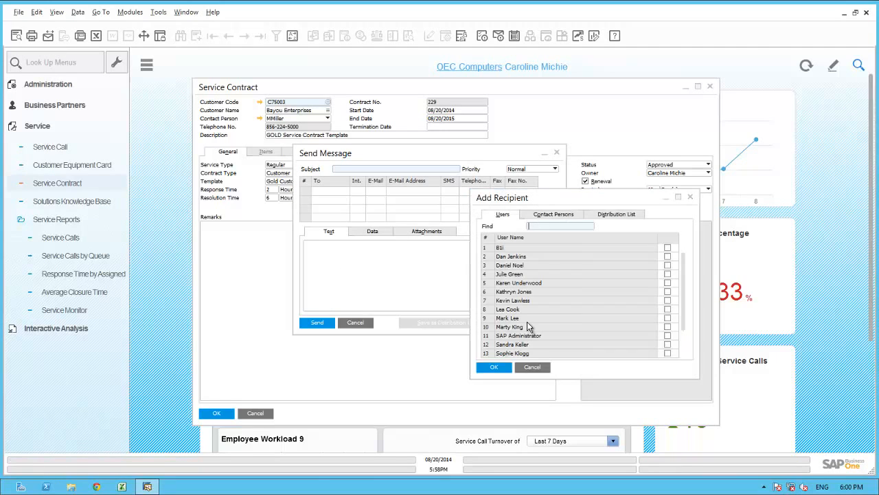
pyautogui.click(561, 217)
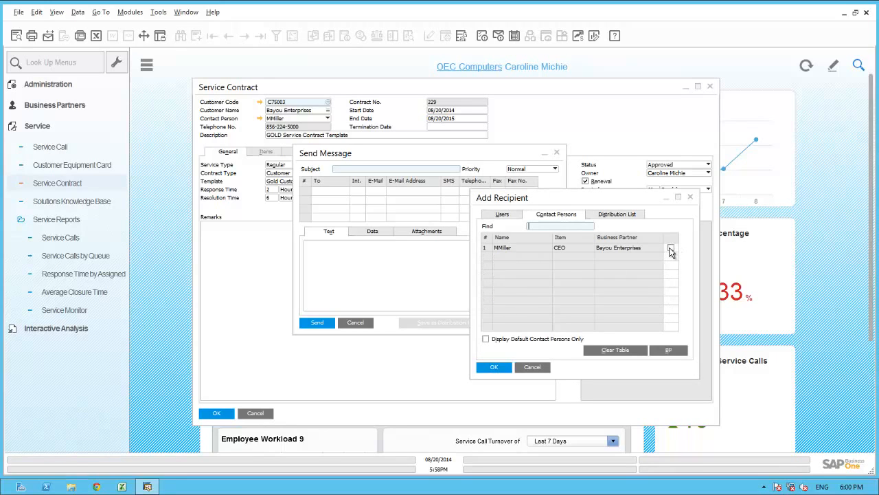
pyautogui.click(671, 250)
pyautogui.click(505, 365)
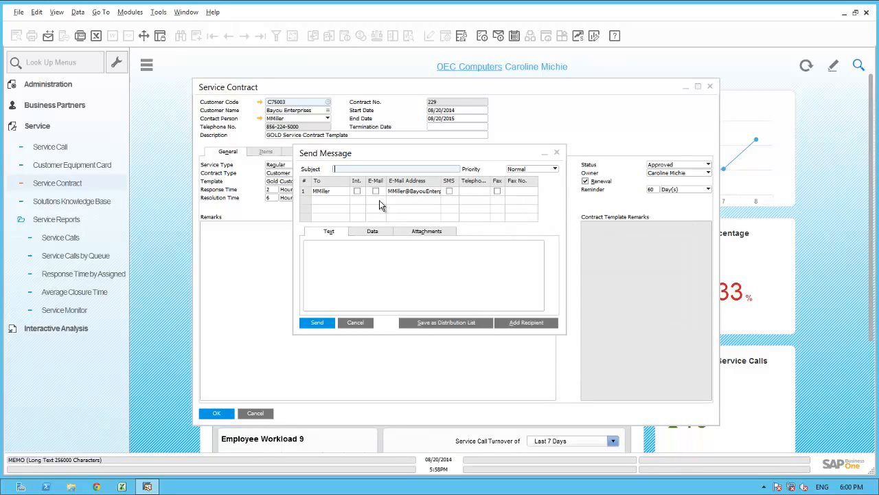
pyautogui.click(376, 191)
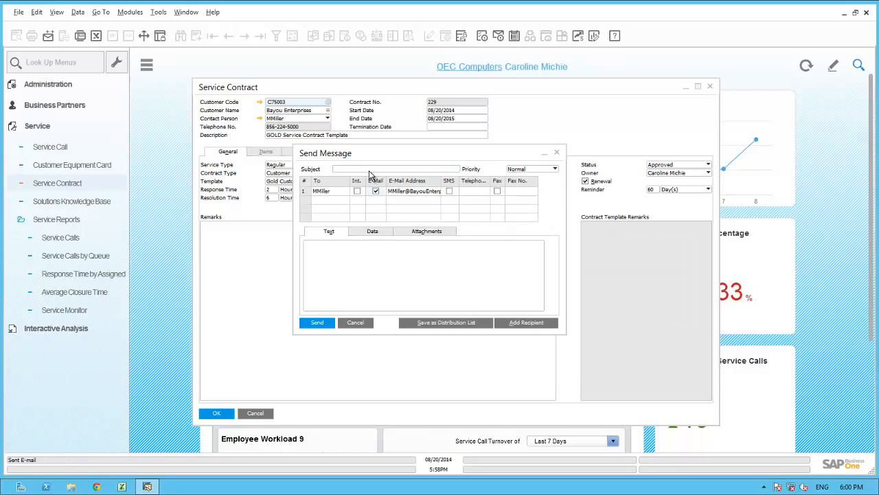
pyautogui.click(369, 169)
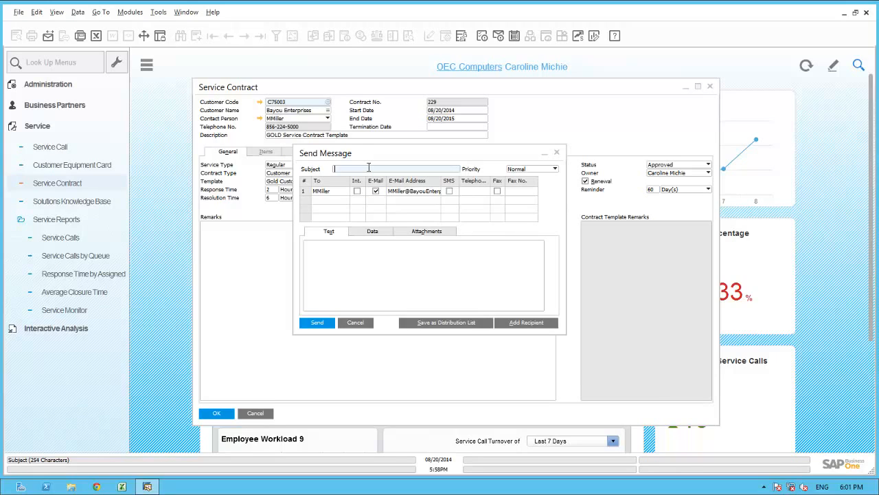
pyautogui.write('Copy of your New Service Contract')
# Greet the contact, write "Here is a copy of you Service Contract with OEC Computers. Please let me know if you have any questions", sign off and send.
pyautogui.click(375, 248)
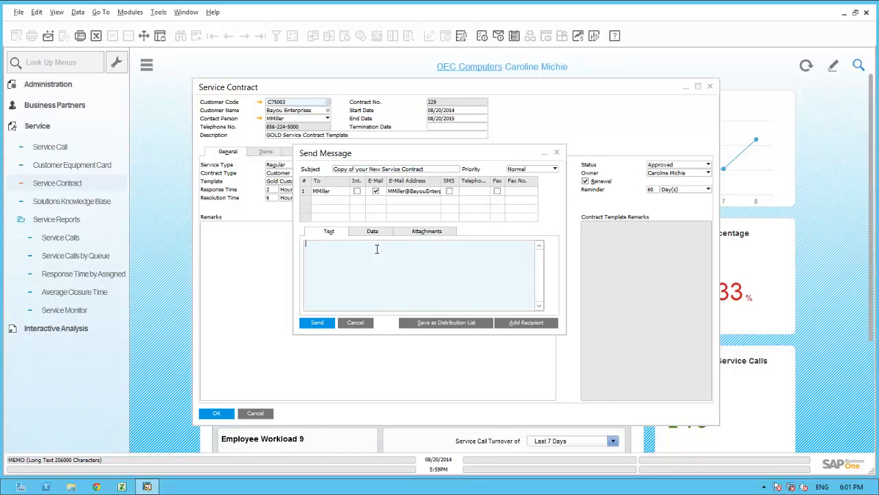
pyautogui.write('Mike')
pyautogui.press('Return')
pyautogui.write('Here is a copy of you Service Contract with OEC Computers.  Please let me know if you have any questions')
pyautogui.press('Return')
pyautogui.press('Return')
pyautogui.write('Thanks')
pyautogui.press('Return')
pyautogui.write('Caroline')
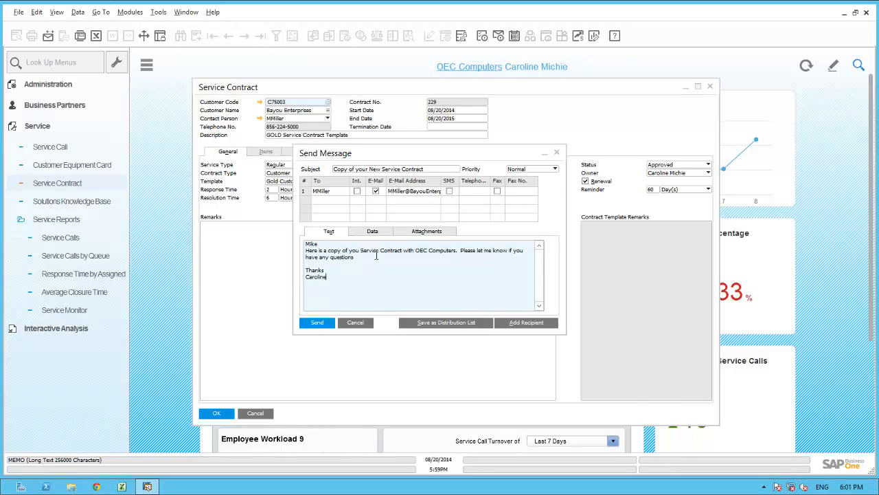
pyautogui.click(323, 327)
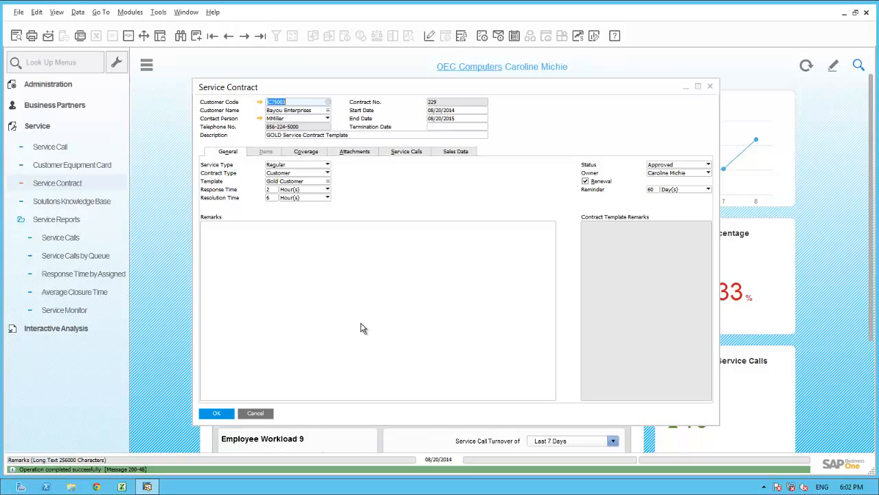
pyautogui.click(216, 412)
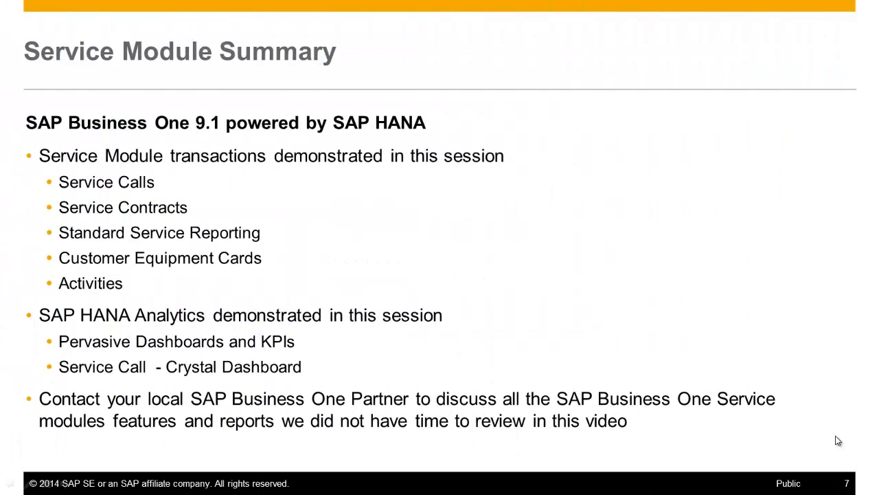